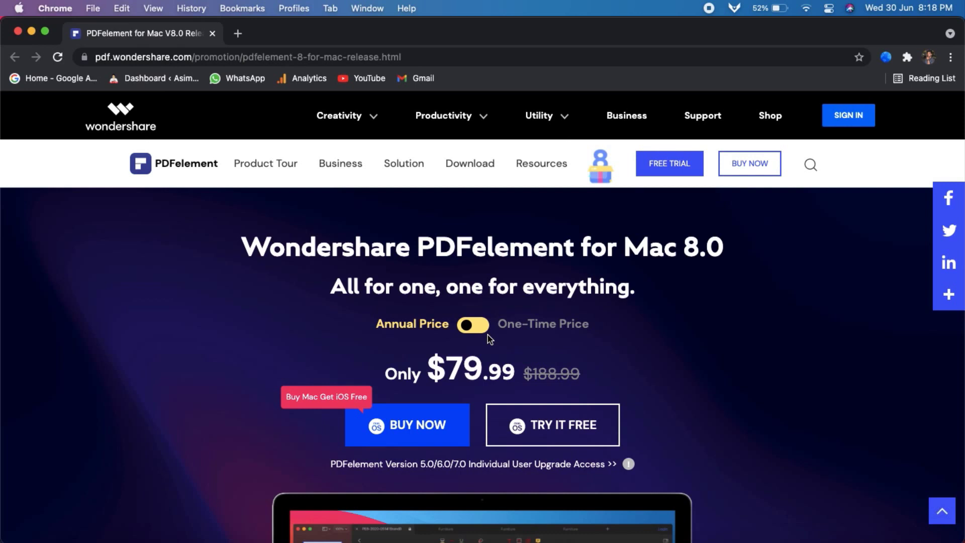
- Open the step_by_step_guide PDF from the Desktop and maximize its window
{"action": "scroll", "coordinate": [490, 340], "scroll_direction": "down", "scroll_amount": 5}
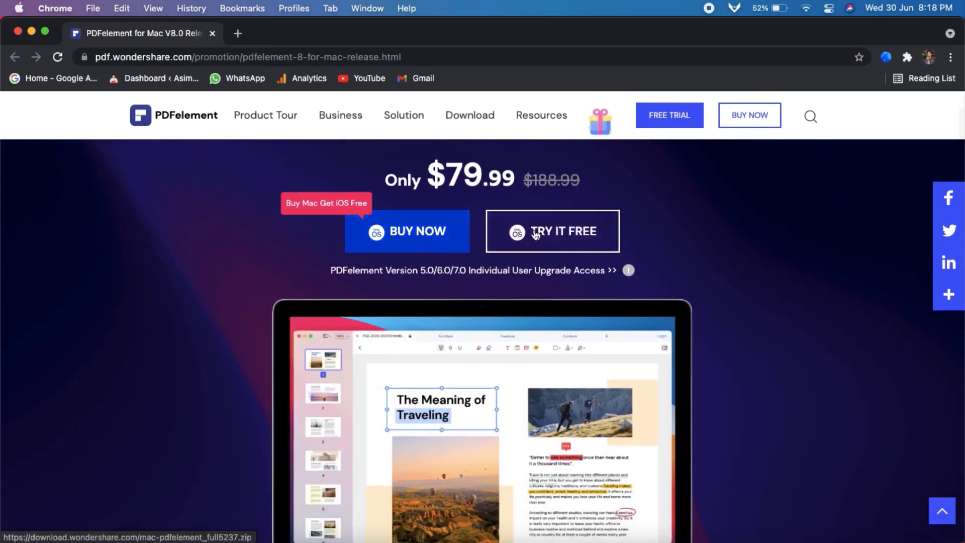
{"action": "scroll", "coordinate": [448, 375], "scroll_direction": "down", "scroll_amount": 3}
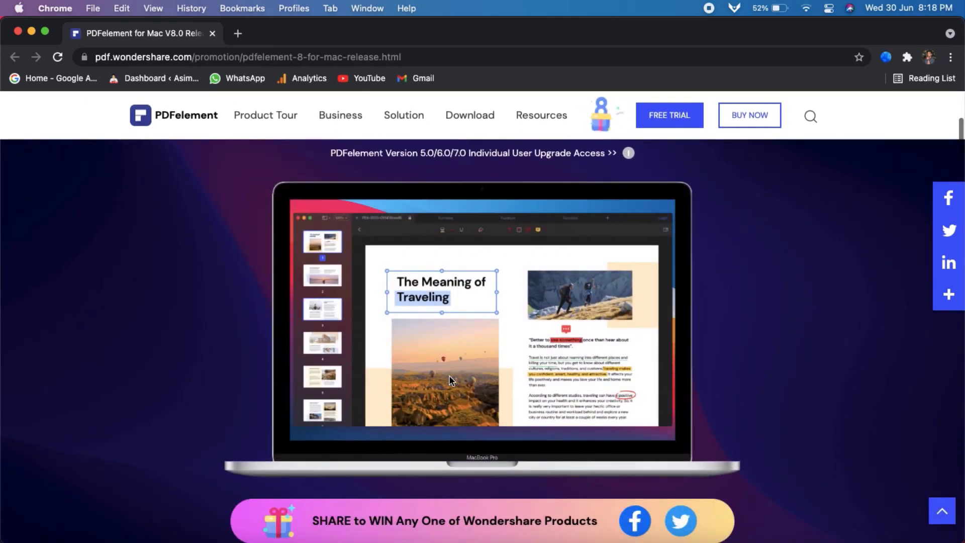
{"action": "scroll", "coordinate": [450, 380], "scroll_direction": "down", "scroll_amount": 3}
{"action": "scroll", "coordinate": [450, 380], "scroll_direction": "down", "scroll_amount": 5}
{"action": "scroll", "coordinate": [450, 380], "scroll_direction": "down", "scroll_amount": 7}
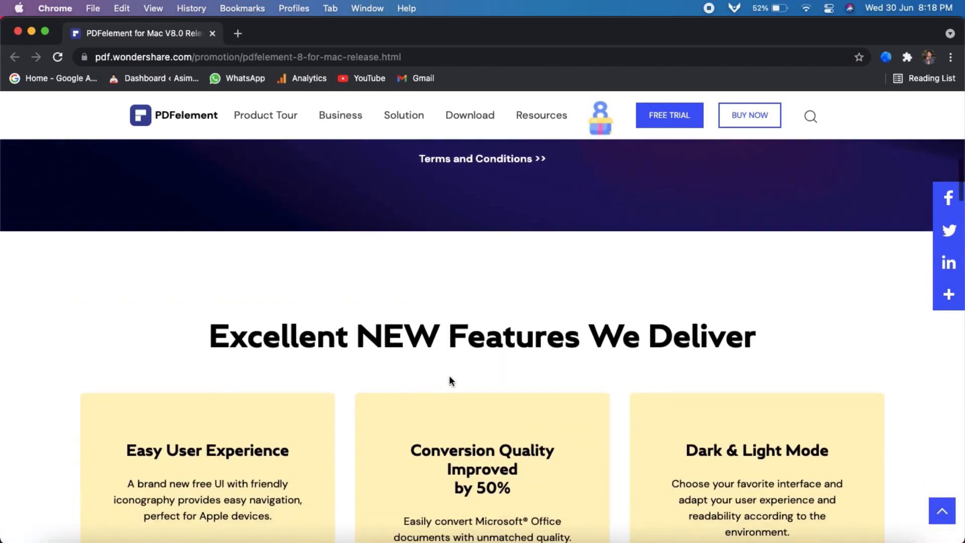
{"action": "scroll", "coordinate": [450, 381], "scroll_direction": "down", "scroll_amount": 1}
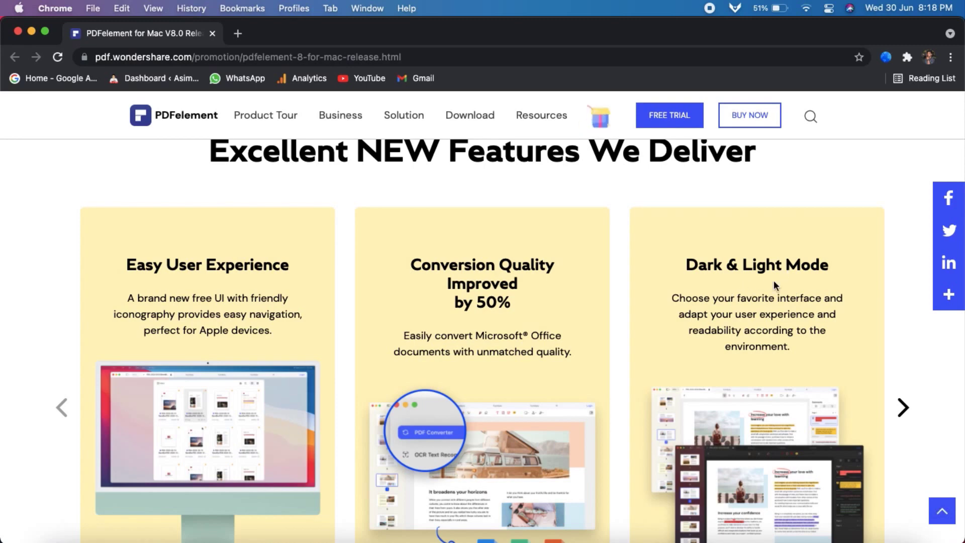
{"action": "scroll", "coordinate": [651, 398], "scroll_direction": "down", "scroll_amount": 7}
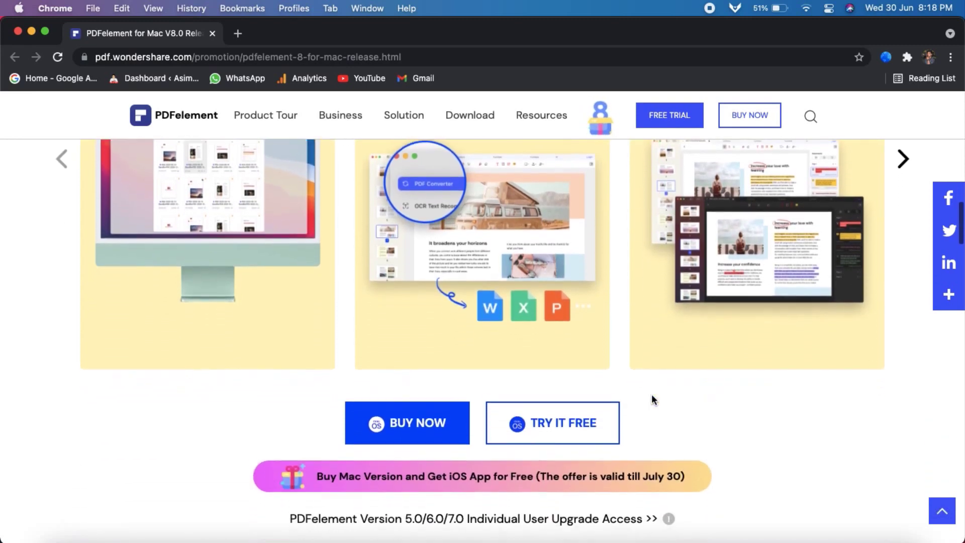
{"action": "scroll", "coordinate": [652, 400], "scroll_direction": "down", "scroll_amount": 14}
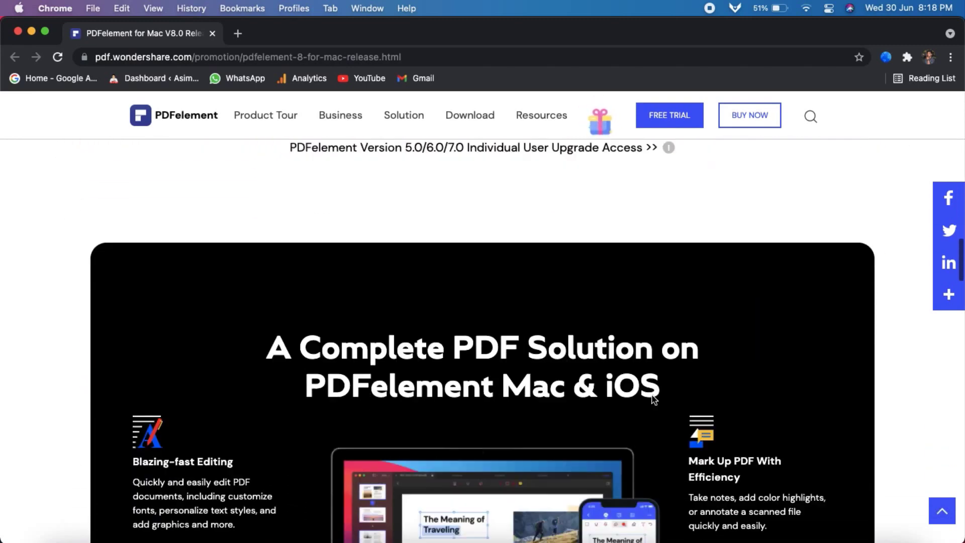
{"action": "scroll", "coordinate": [652, 399], "scroll_direction": "down", "scroll_amount": 4}
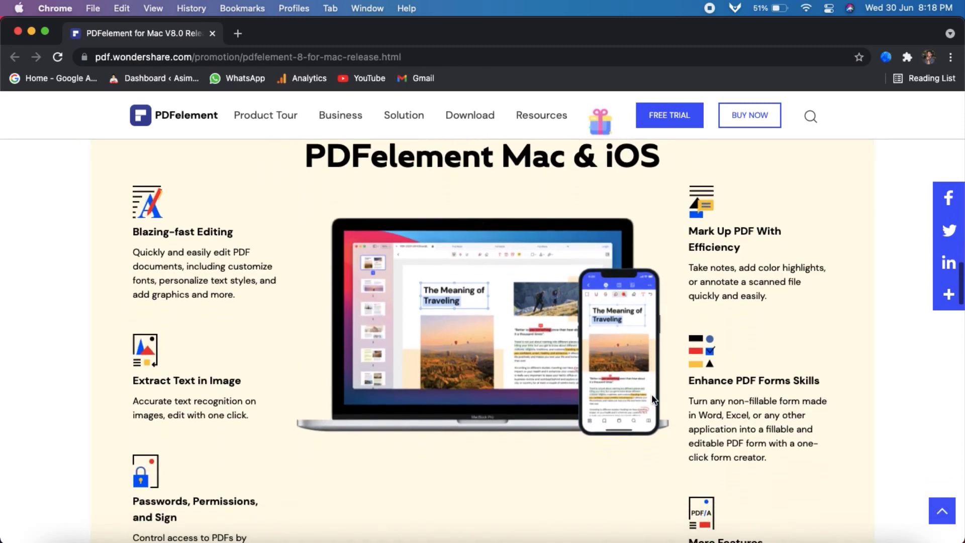
{"action": "scroll", "coordinate": [652, 399], "scroll_direction": "down", "scroll_amount": 10}
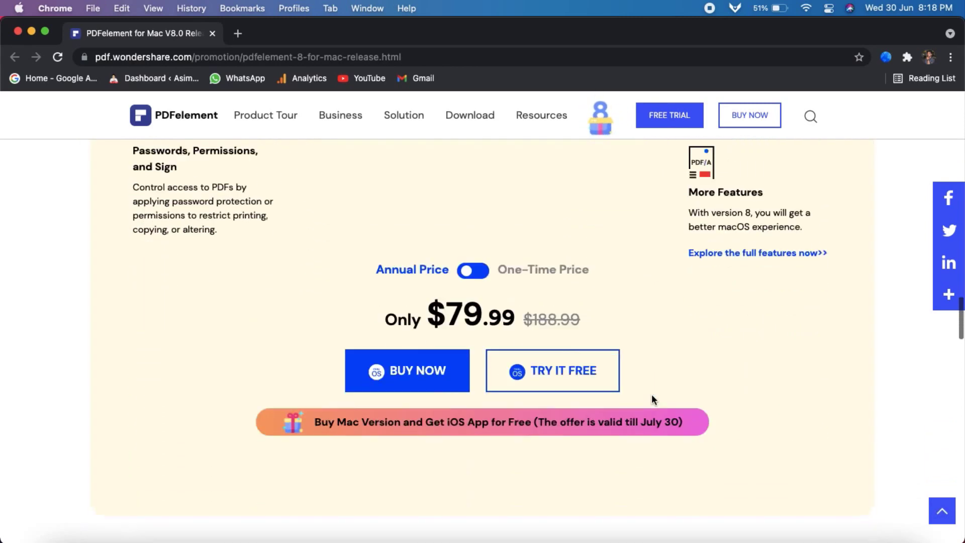
{"action": "scroll", "coordinate": [652, 397], "scroll_direction": "down", "scroll_amount": 15}
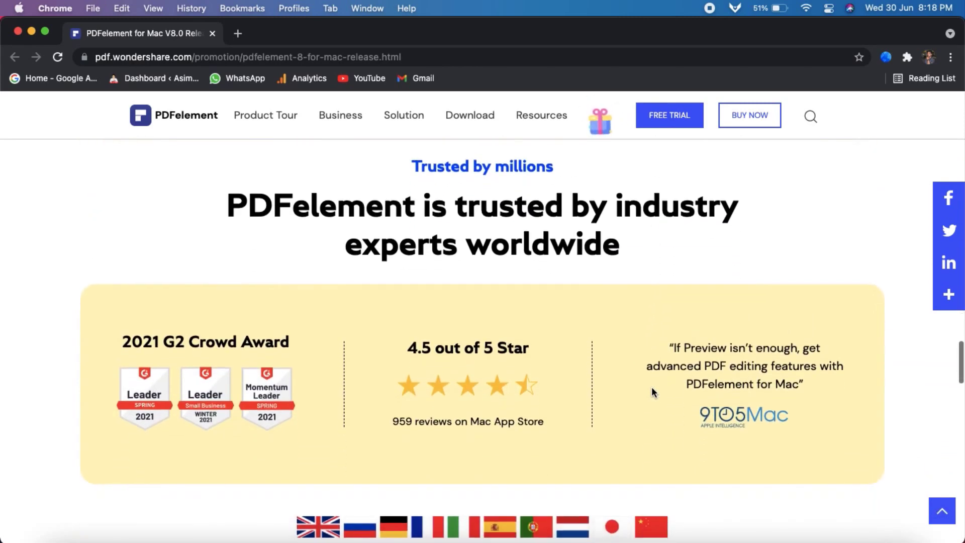
{"action": "scroll", "coordinate": [652, 387], "scroll_direction": "down", "scroll_amount": 5}
{"action": "scroll", "coordinate": [651, 388], "scroll_direction": "up", "scroll_amount": 20}
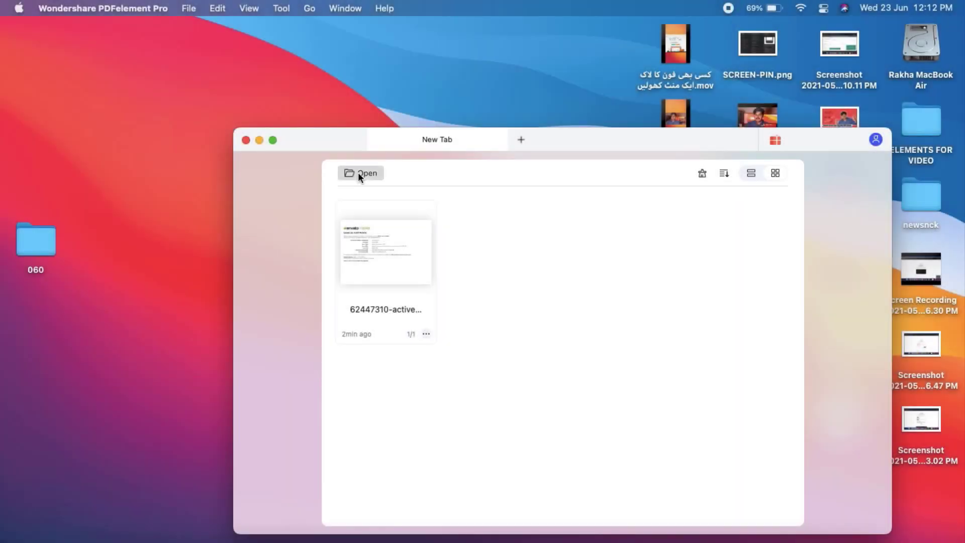
{"action": "left_click", "coordinate": [358, 173]}
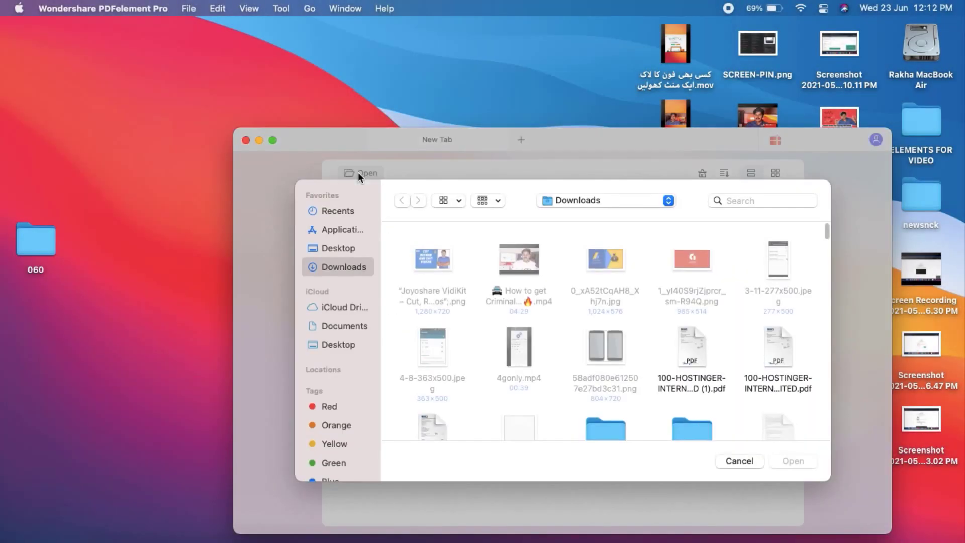
{"action": "left_click", "coordinate": [349, 248]}
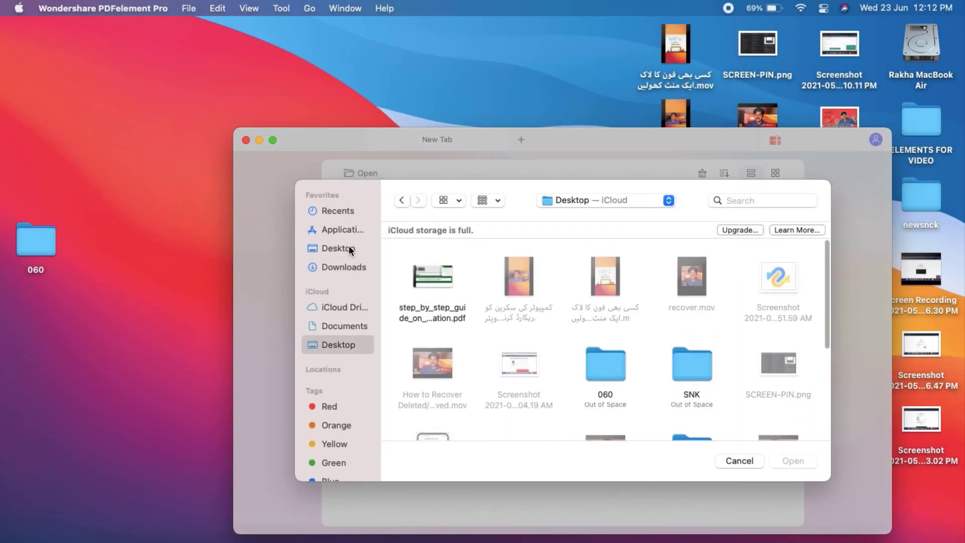
{"action": "left_click", "coordinate": [455, 318]}
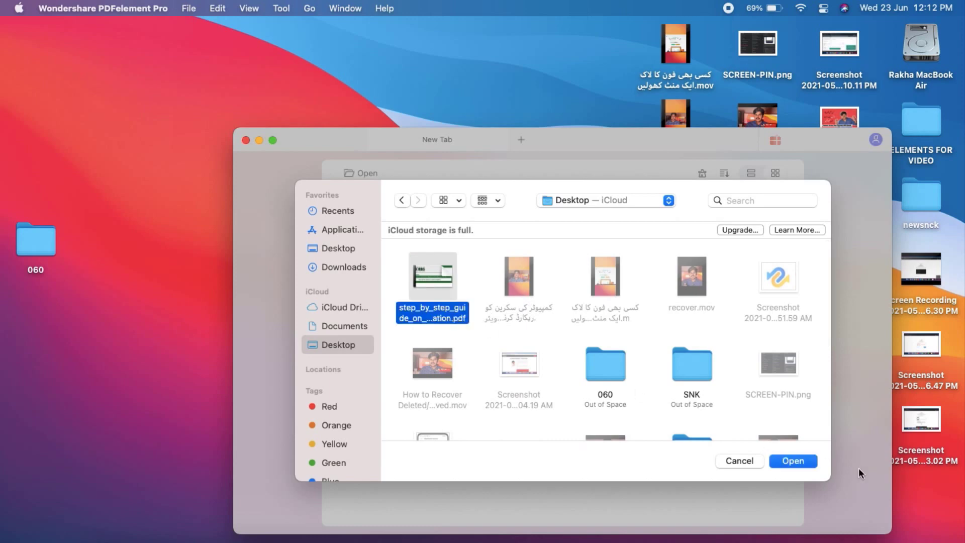
{"action": "left_click", "coordinate": [793, 461]}
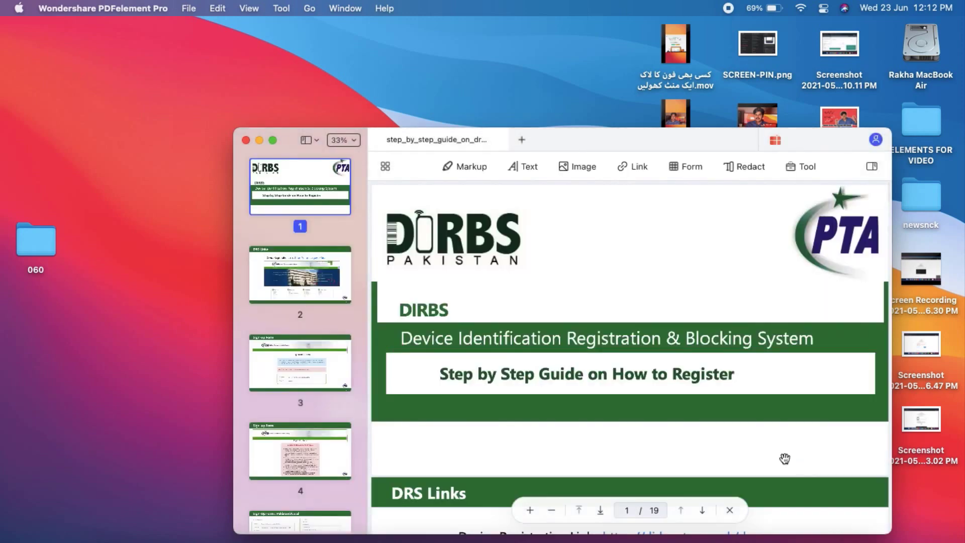
{"action": "double_click", "coordinate": [595, 146]}
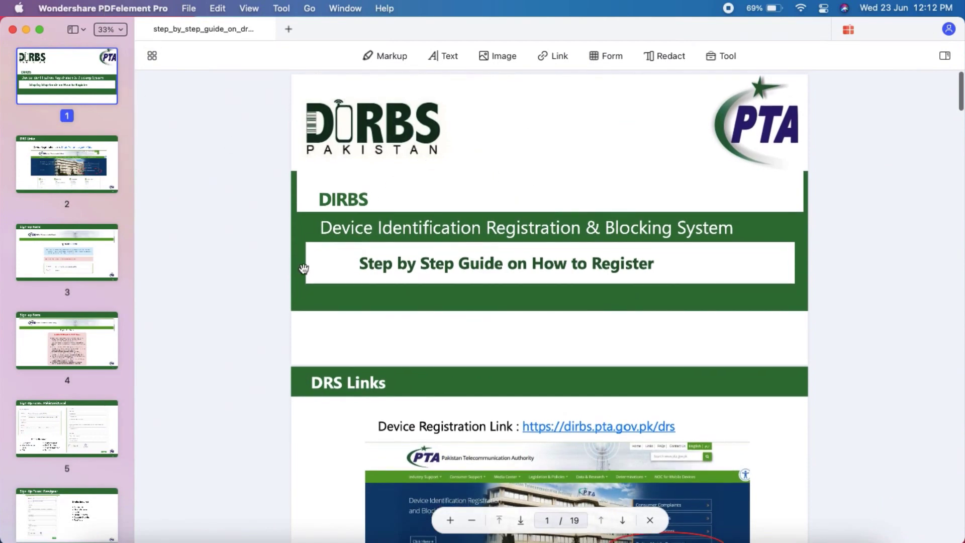
- Switch to Markup mode and browse the stamp and signature options
{"action": "left_click", "coordinate": [391, 55]}
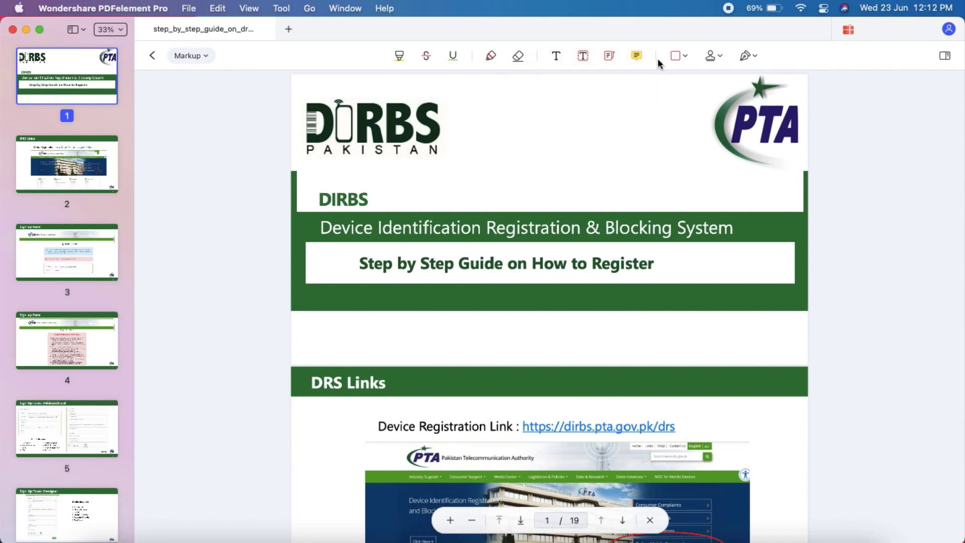
{"action": "left_click", "coordinate": [714, 55]}
{"action": "left_click", "coordinate": [756, 56]}
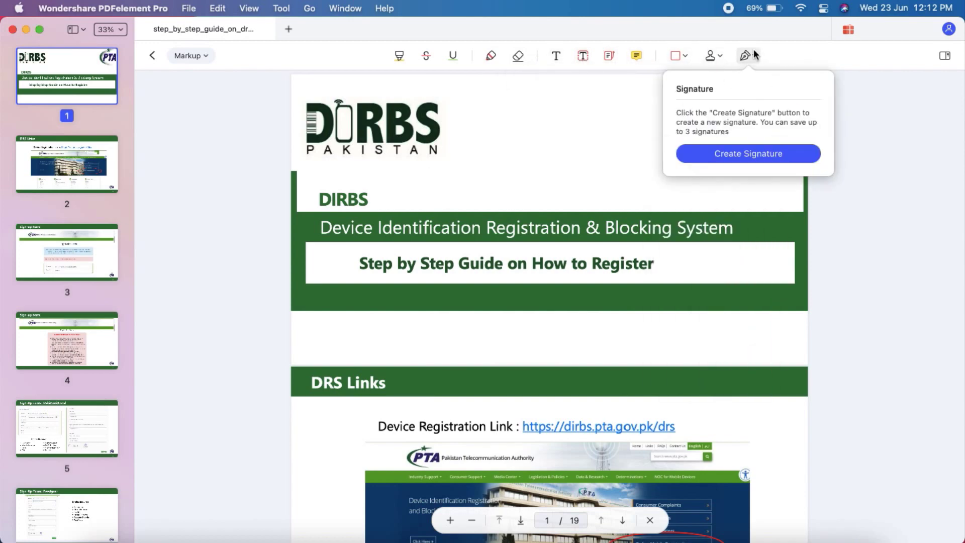
{"action": "left_click", "coordinate": [756, 56]}
- Highlight the line 'Step by Step Guide on How to Register' in yellow
{"action": "left_click", "coordinate": [400, 56]}
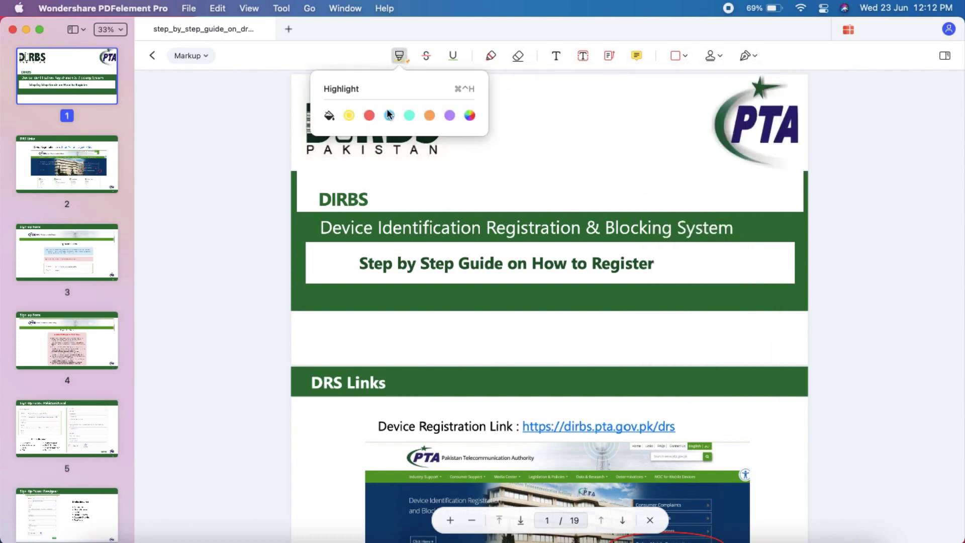
{"action": "left_click", "coordinate": [400, 57]}
{"action": "left_click", "coordinate": [399, 58]}
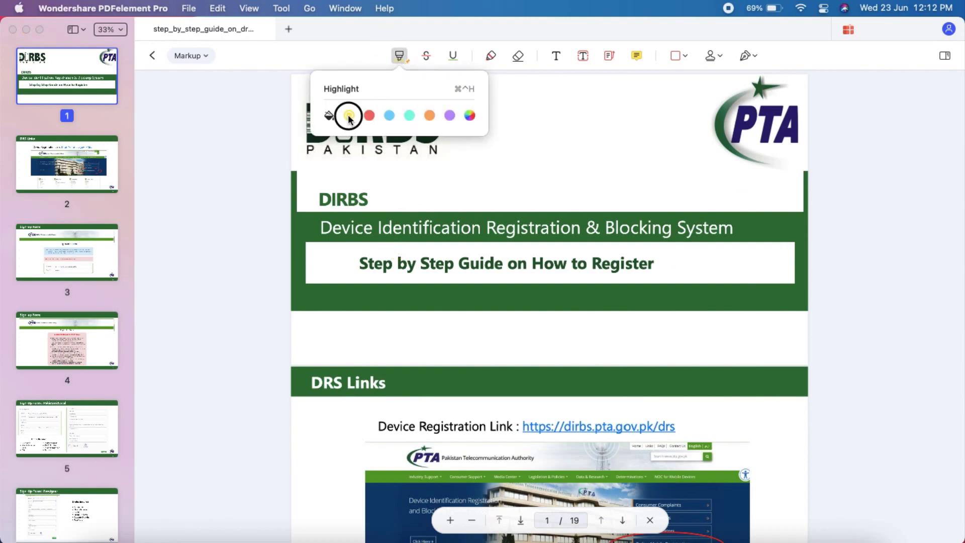
{"action": "left_click", "coordinate": [354, 316]}
{"action": "left_click_drag", "start_coordinate": [358, 264], "coordinate": [663, 257]}
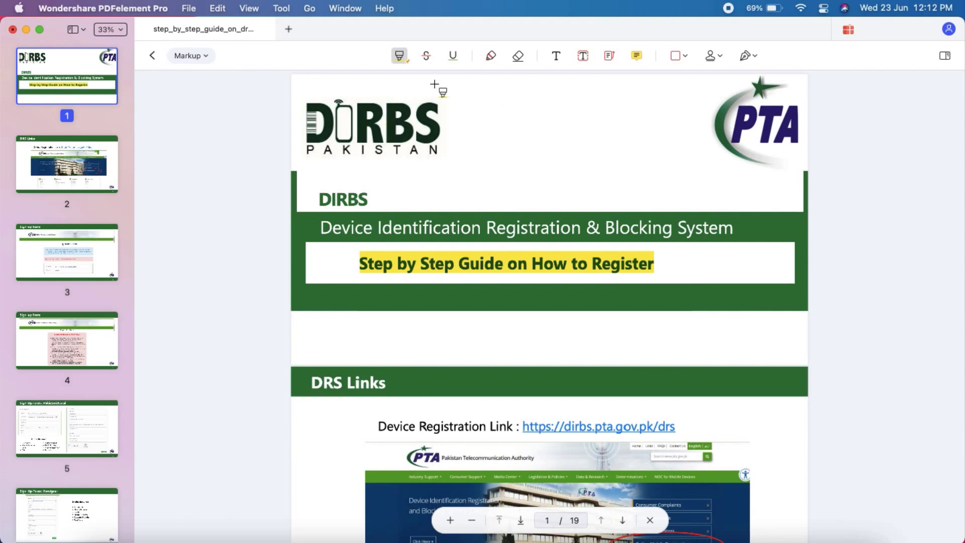
- Underline the DIRBS heading, then erase that underline again
{"action": "left_click", "coordinate": [453, 56]}
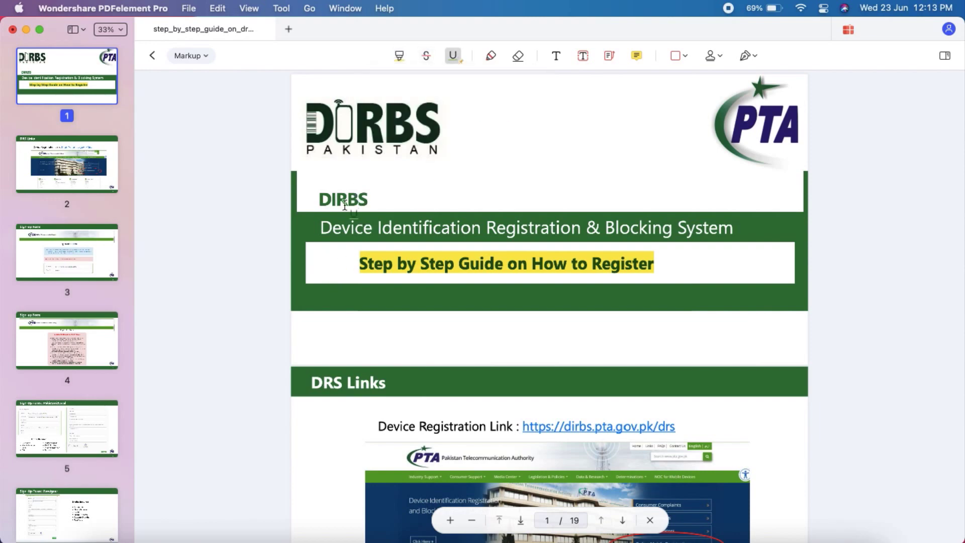
{"action": "left_click_drag", "start_coordinate": [324, 206], "coordinate": [369, 205]}
{"action": "left_click", "coordinate": [518, 55]}
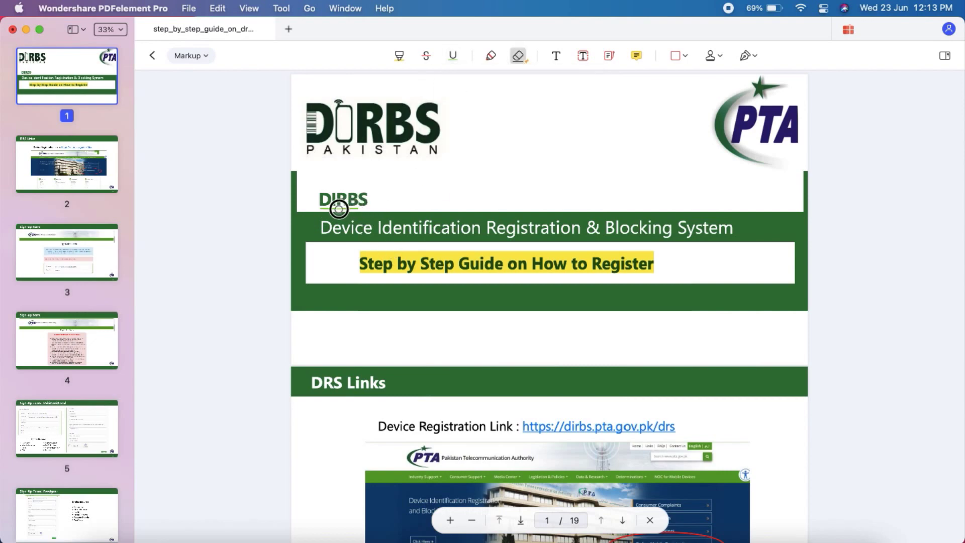
{"action": "left_click_drag", "start_coordinate": [322, 209], "coordinate": [365, 210]}
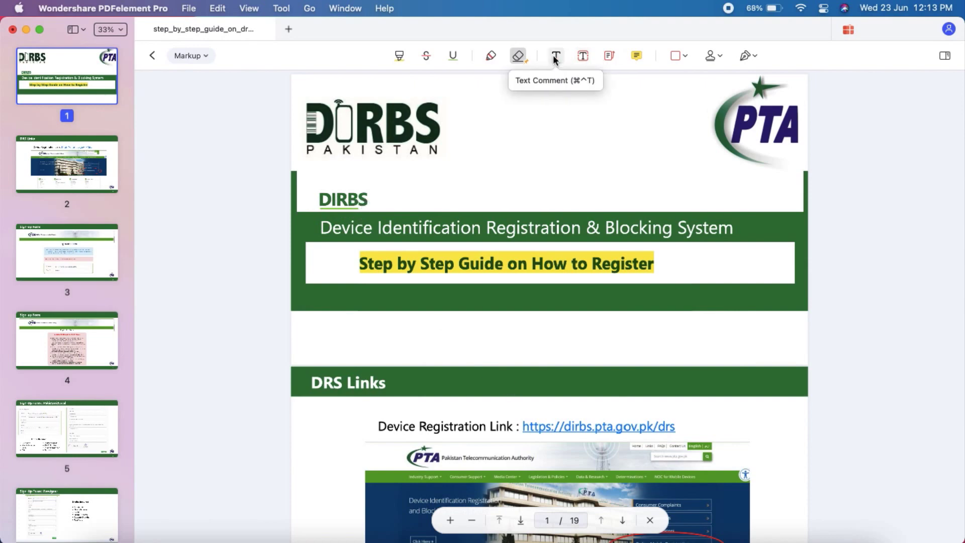
- Add a 'GSM' text box below the title block in large red letters
{"action": "left_click", "coordinate": [582, 57]}
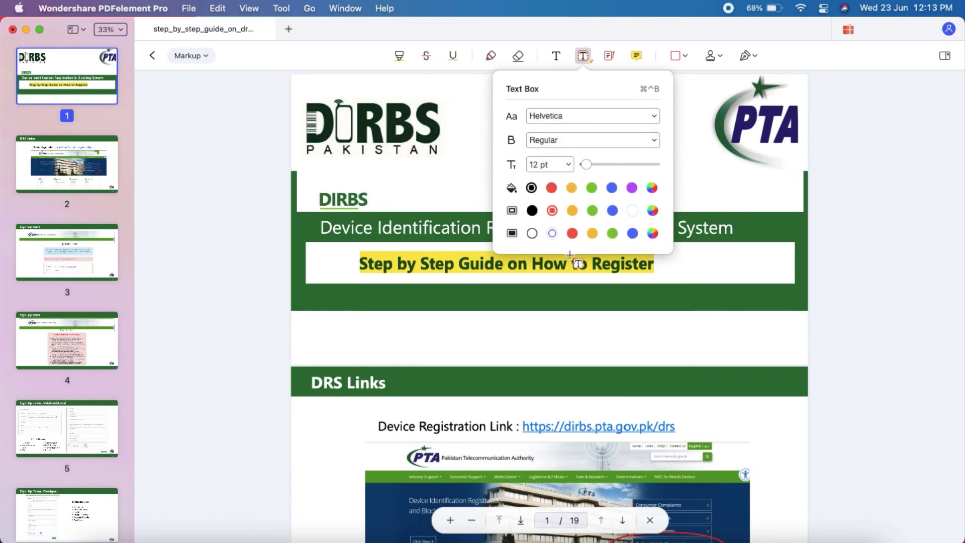
{"action": "left_click", "coordinate": [433, 358]}
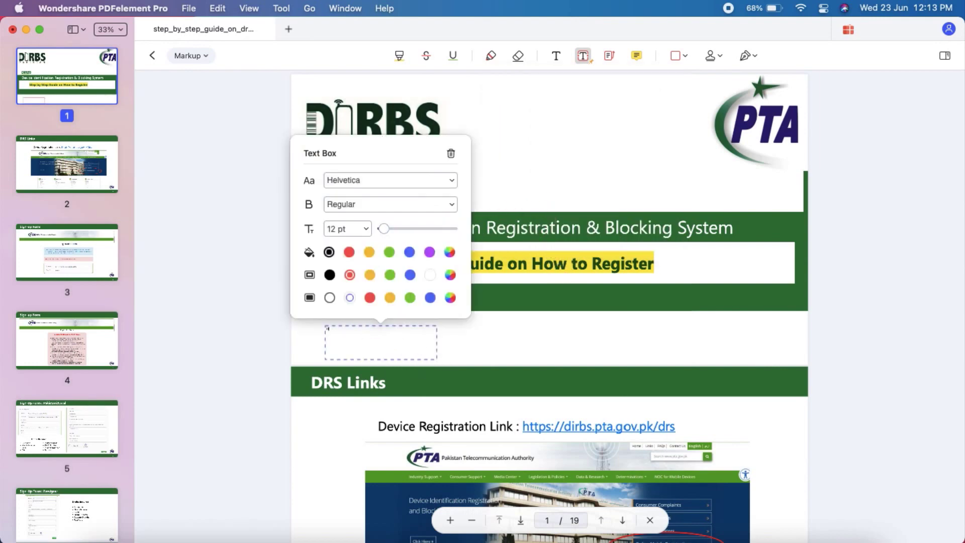
{"action": "type", "text": "GSM"}
{"action": "mouse_move", "coordinate": [391, 232]}
{"action": "left_mouse_down"}
{"action": "mouse_move", "coordinate": [407, 231]}
{"action": "mouse_move", "coordinate": [381, 231]}
{"action": "left_mouse_up"}
{"action": "left_click", "coordinate": [370, 252]}
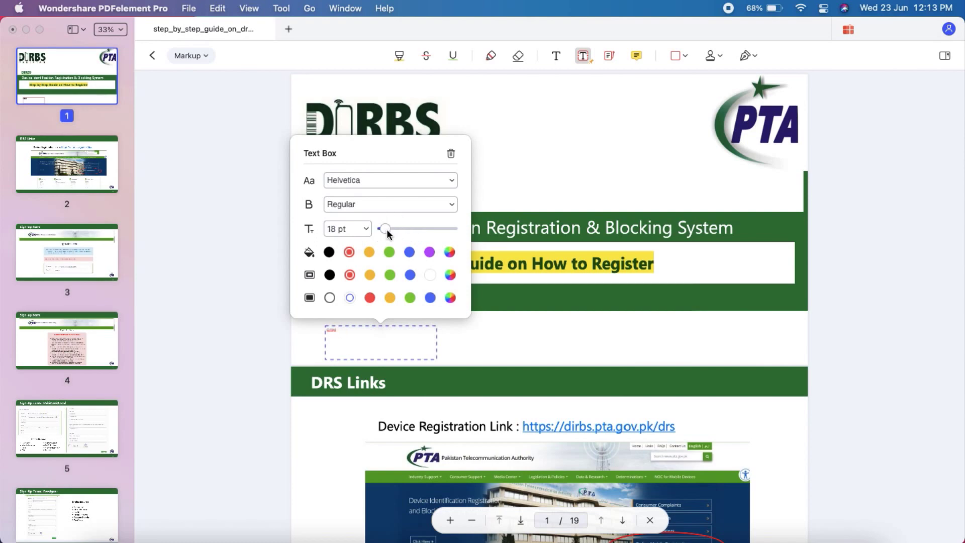
{"action": "left_click", "coordinate": [410, 229]}
{"action": "left_click", "coordinate": [495, 361]}
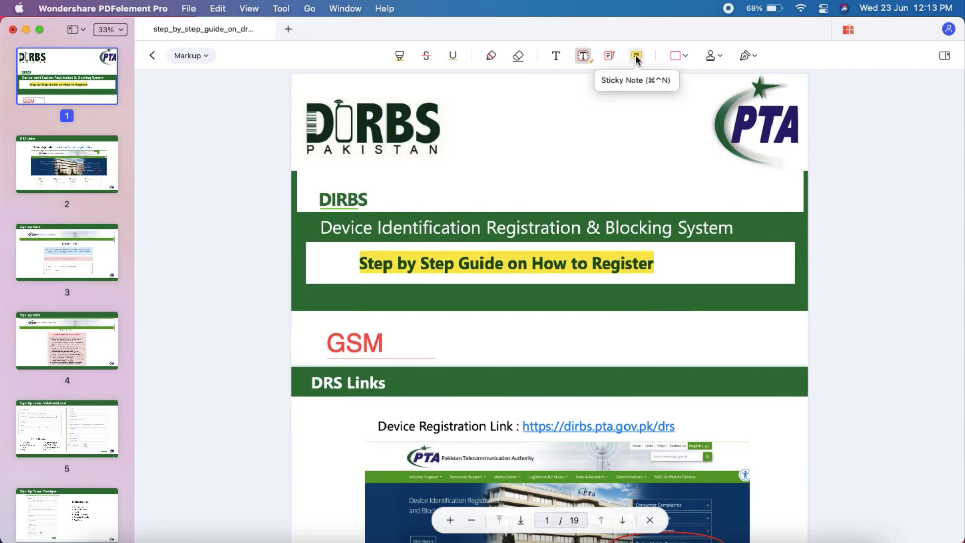
- Place a green sticky note reading 'Notes' beside the PTA logo
{"action": "left_click", "coordinate": [635, 55]}
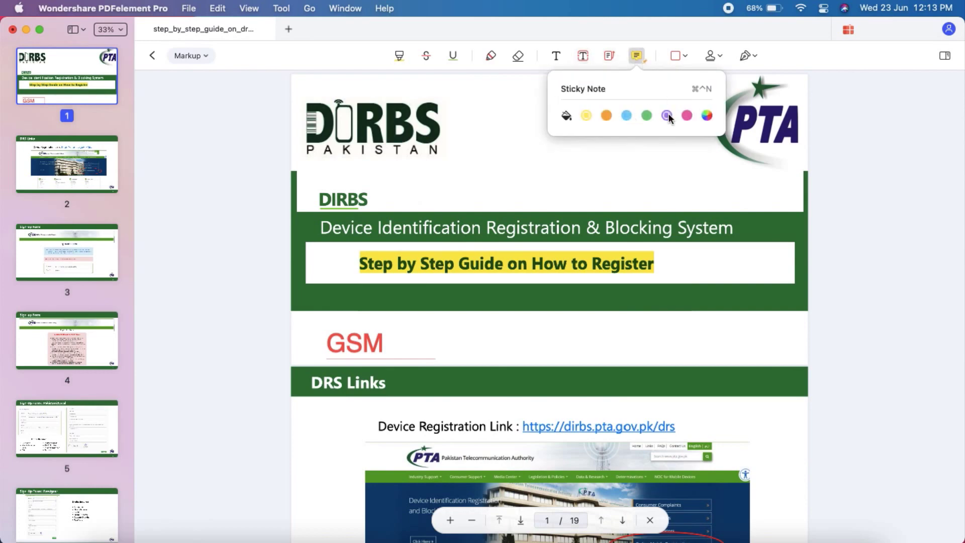
{"action": "left_click", "coordinate": [647, 115]}
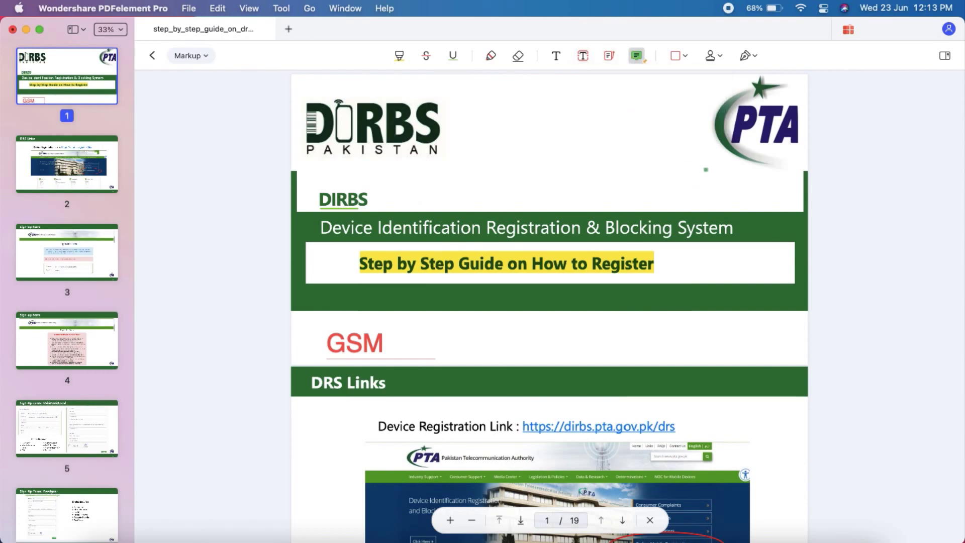
{"action": "left_click", "coordinate": [695, 146]}
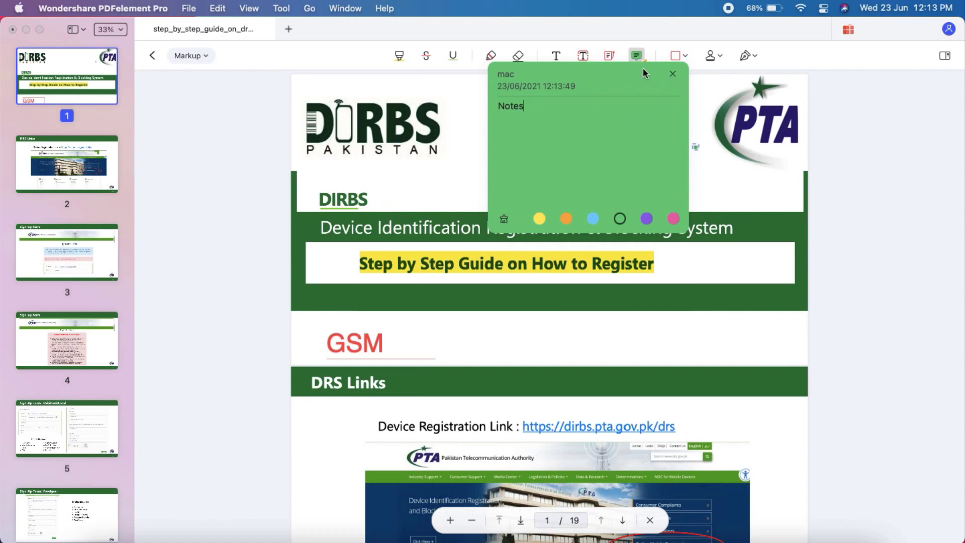
{"action": "left_click_drag", "start_coordinate": [644, 73], "coordinate": [702, 113]}
{"action": "key", "text": "Escape"}
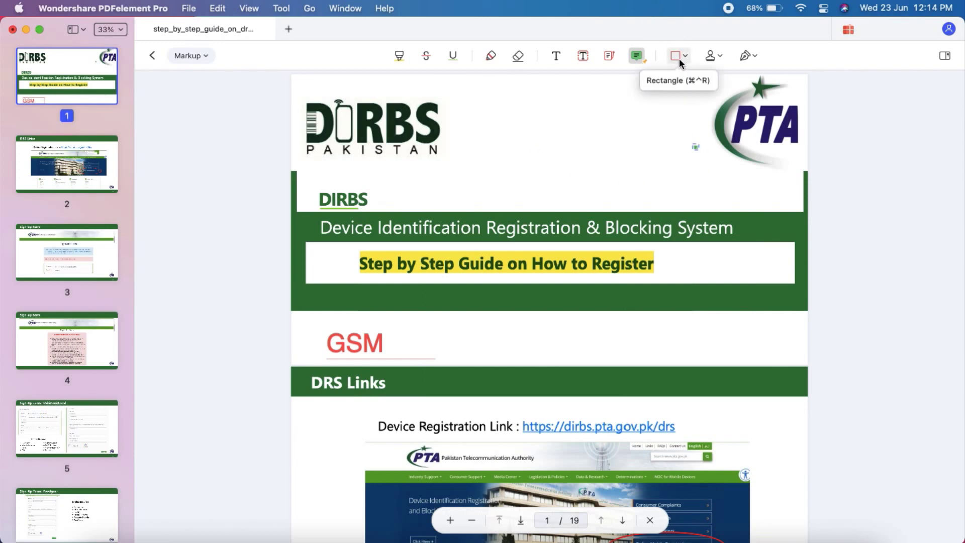
- Stamp an enlarged green check mark right after the red GSM text
{"action": "left_click", "coordinate": [705, 56]}
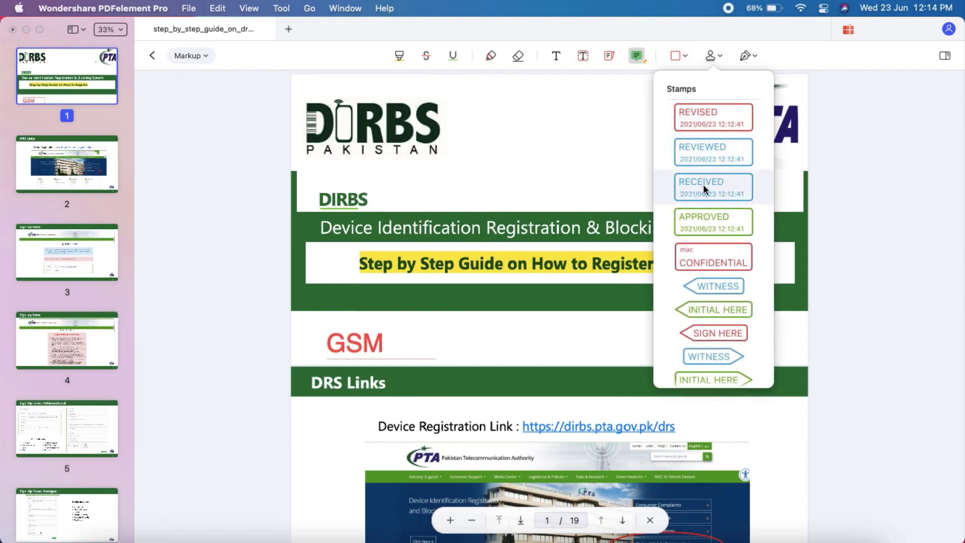
{"action": "scroll", "coordinate": [705, 195], "scroll_direction": "down", "scroll_amount": 3}
{"action": "scroll", "coordinate": [705, 195], "scroll_direction": "down", "scroll_amount": 8}
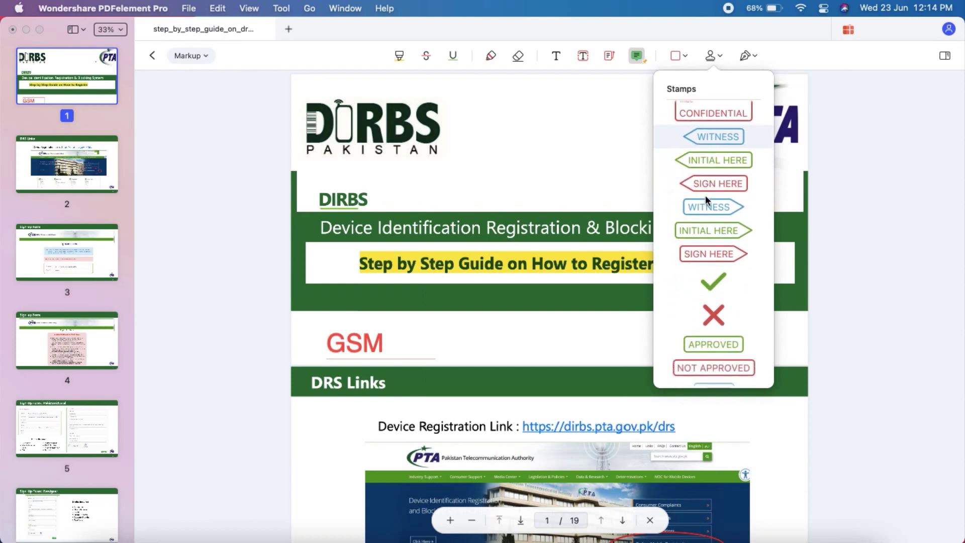
{"action": "scroll", "coordinate": [705, 195], "scroll_direction": "up", "scroll_amount": 5}
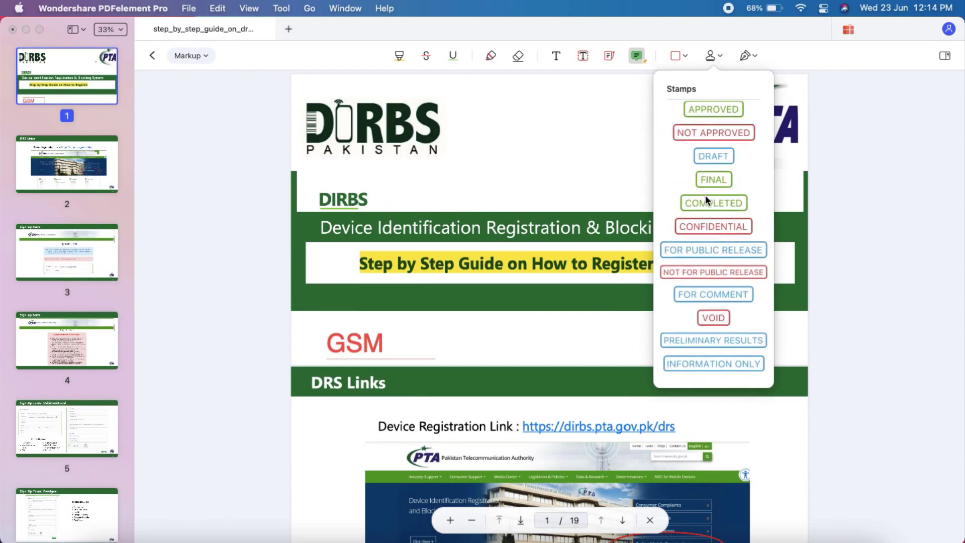
{"action": "left_click", "coordinate": [710, 208]}
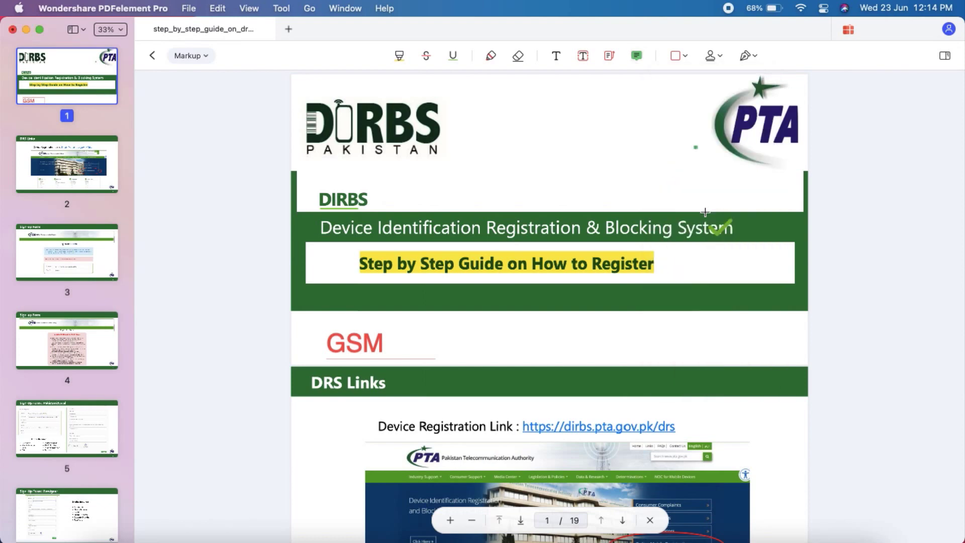
{"action": "left_click", "coordinate": [400, 335]}
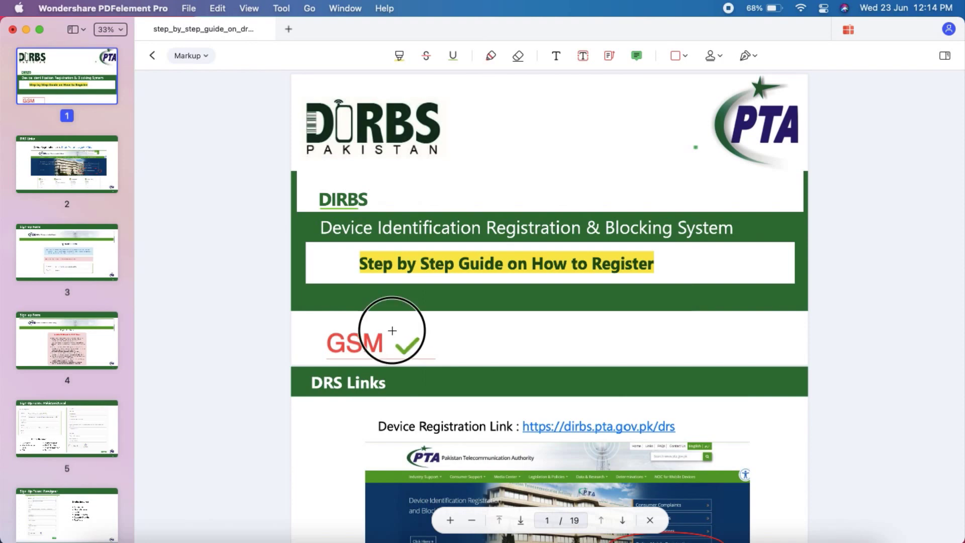
{"action": "left_click_drag", "start_coordinate": [400, 336], "coordinate": [426, 350]}
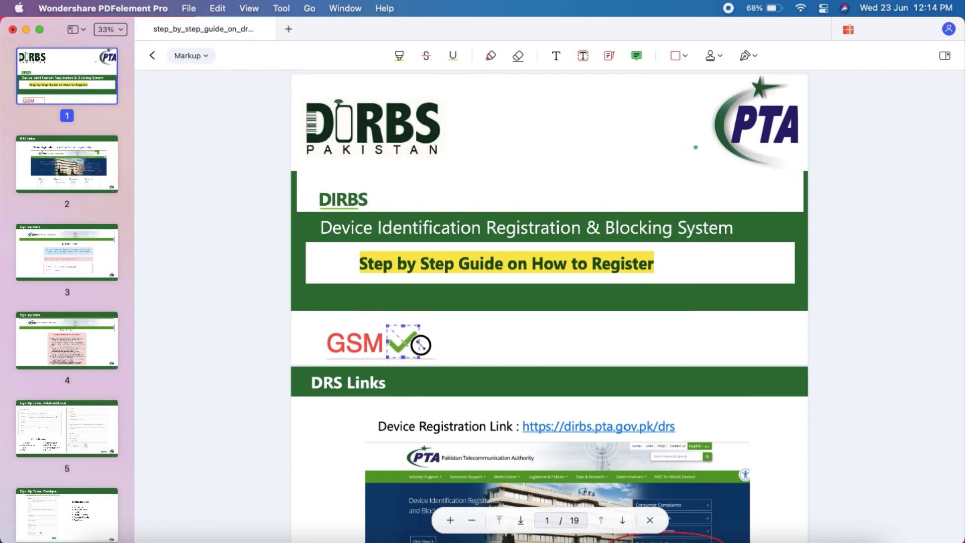
{"action": "left_click", "coordinate": [491, 340]}
{"action": "scroll", "coordinate": [491, 335], "scroll_direction": "down", "scroll_amount": 1}
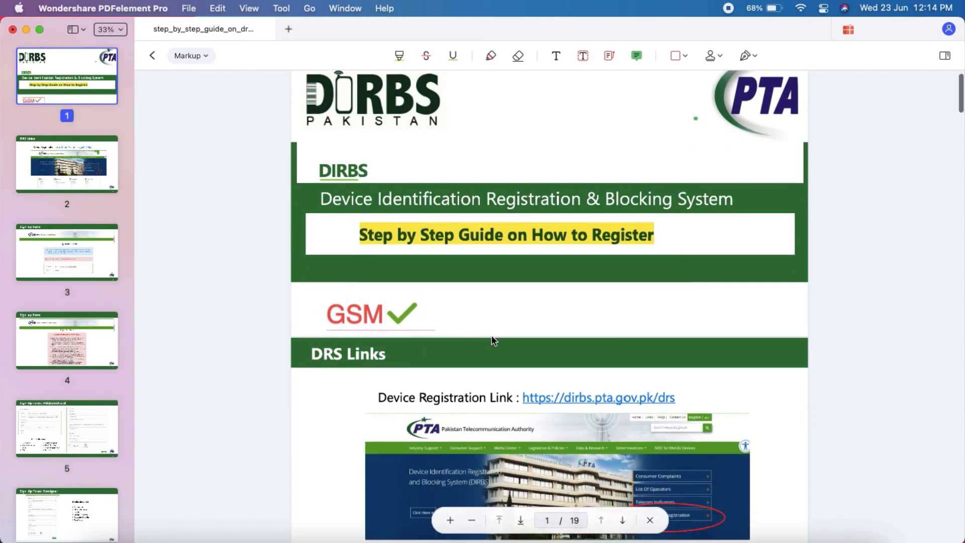
{"action": "scroll", "coordinate": [603, 151], "scroll_direction": "up", "scroll_amount": 1}
- In Text mode, replace 'Identification' with 'ABC' in the subtitle and select 'System'
{"action": "left_click", "coordinate": [191, 56]}
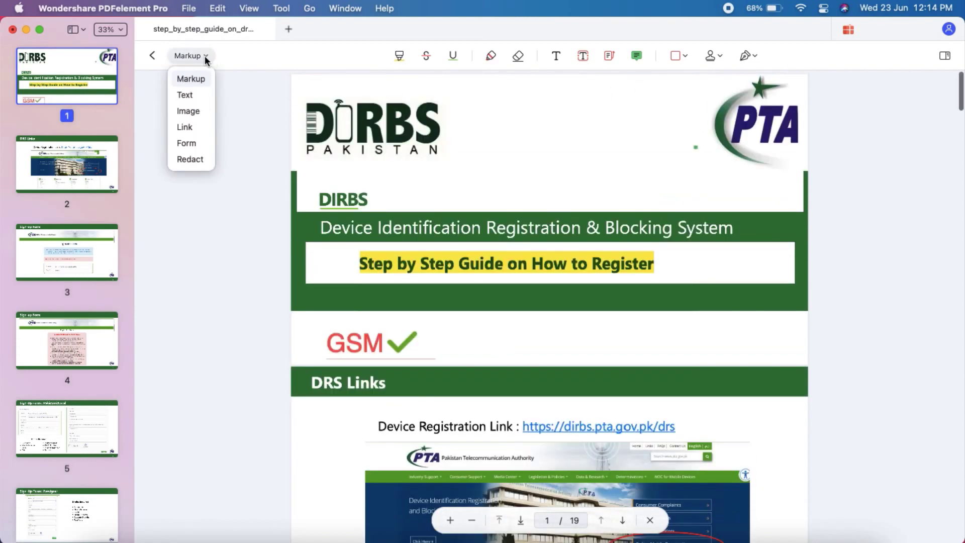
{"action": "left_click", "coordinate": [188, 92]}
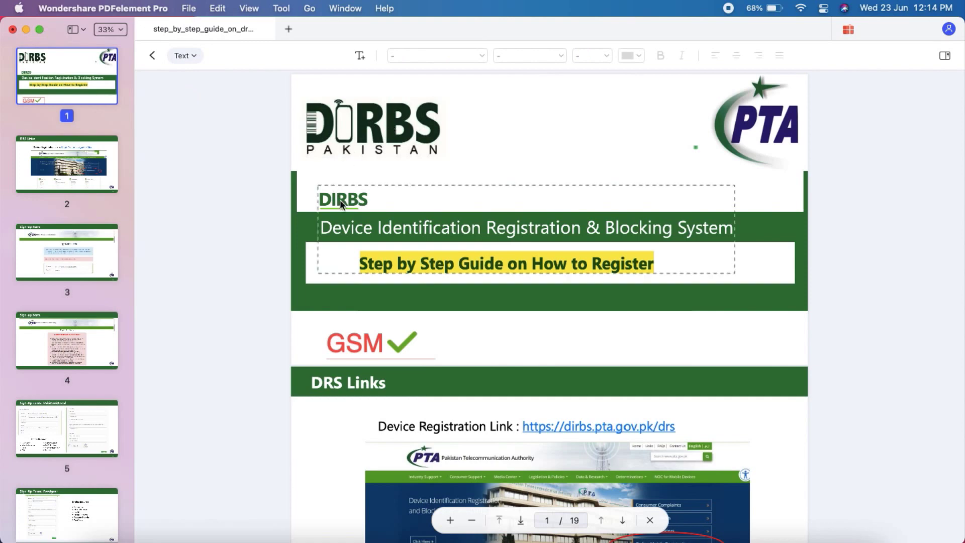
{"action": "left_click", "coordinate": [425, 230]}
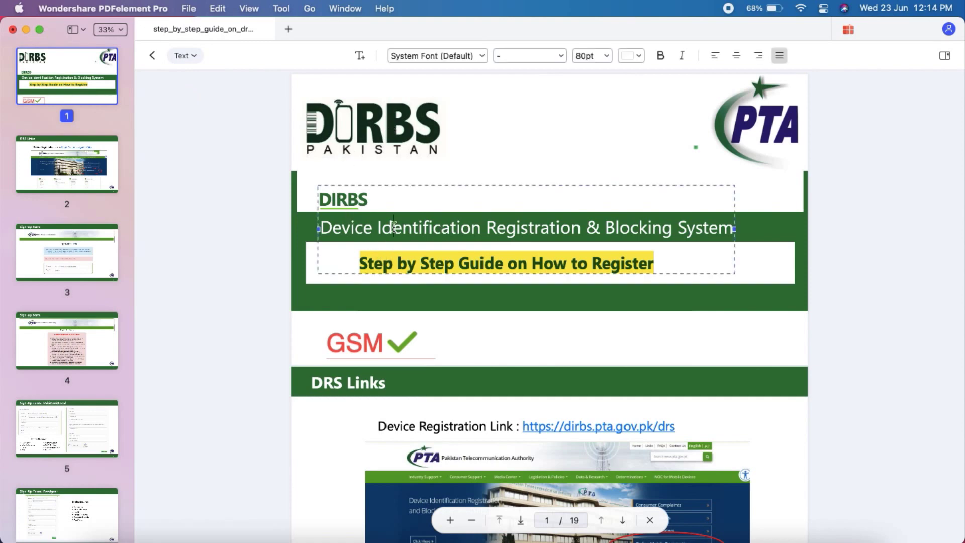
{"action": "double_click", "coordinate": [431, 229]}
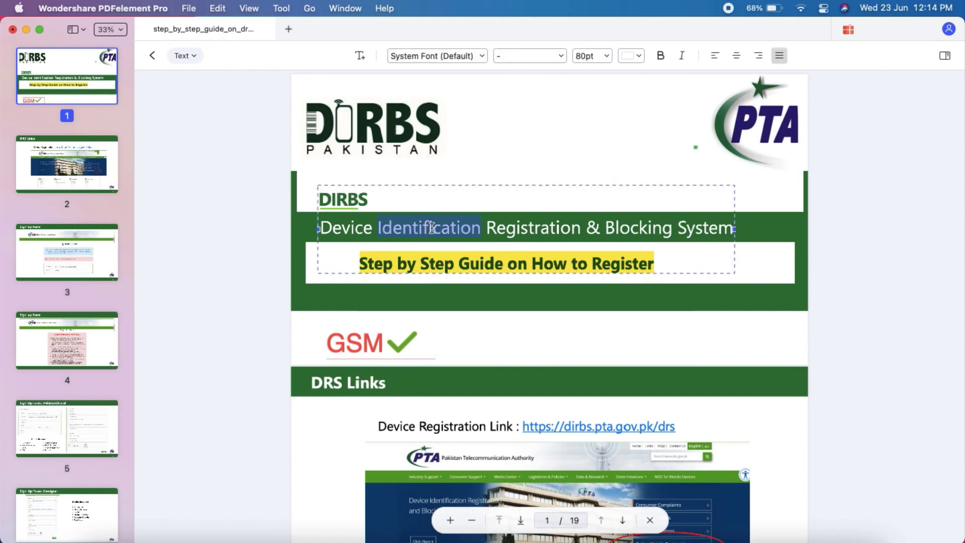
{"action": "type", "text": "ABC"}
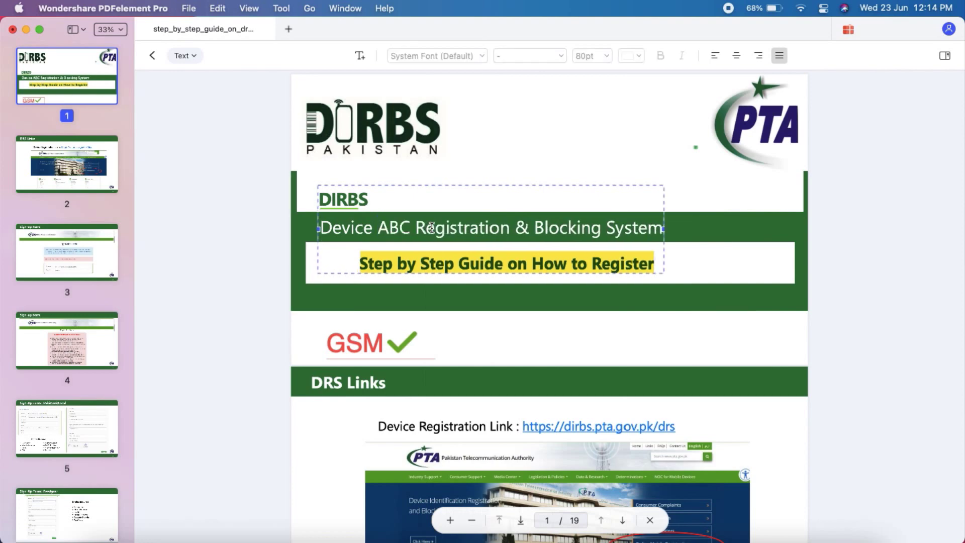
{"action": "double_click", "coordinate": [614, 227]}
- Type 'DE' over System and replace the DRS Links heading with 'Helllo'
{"action": "type", "text": "DEF"}
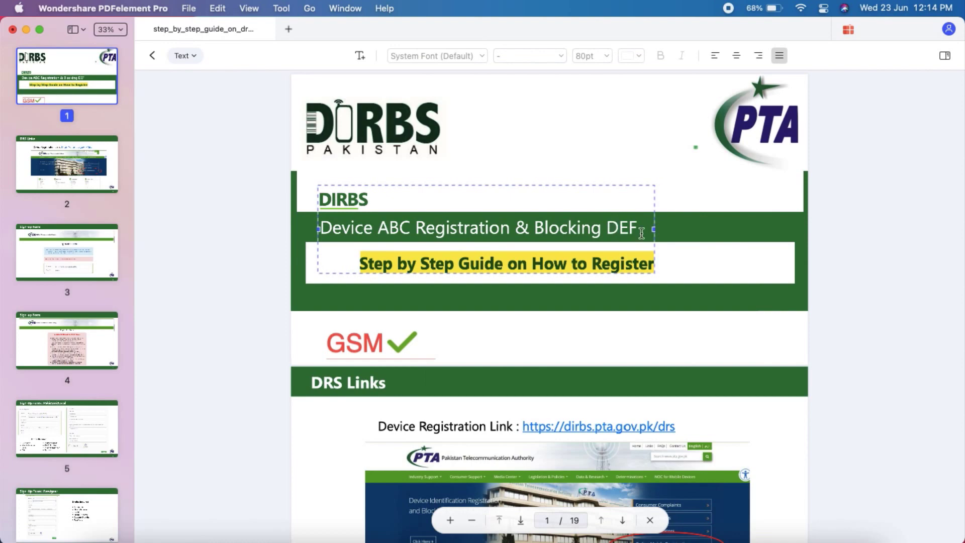
{"action": "scroll", "coordinate": [642, 232], "scroll_direction": "down", "scroll_amount": 2}
{"action": "triple_click", "coordinate": [370, 342]}
{"action": "type", "text": "Helllo"}
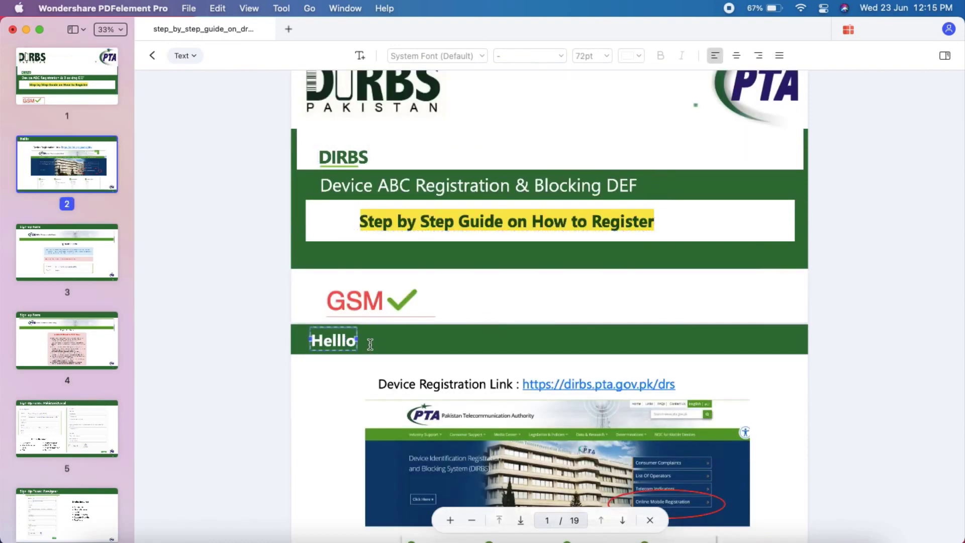
{"action": "scroll", "coordinate": [392, 352], "scroll_direction": "down", "scroll_amount": 1}
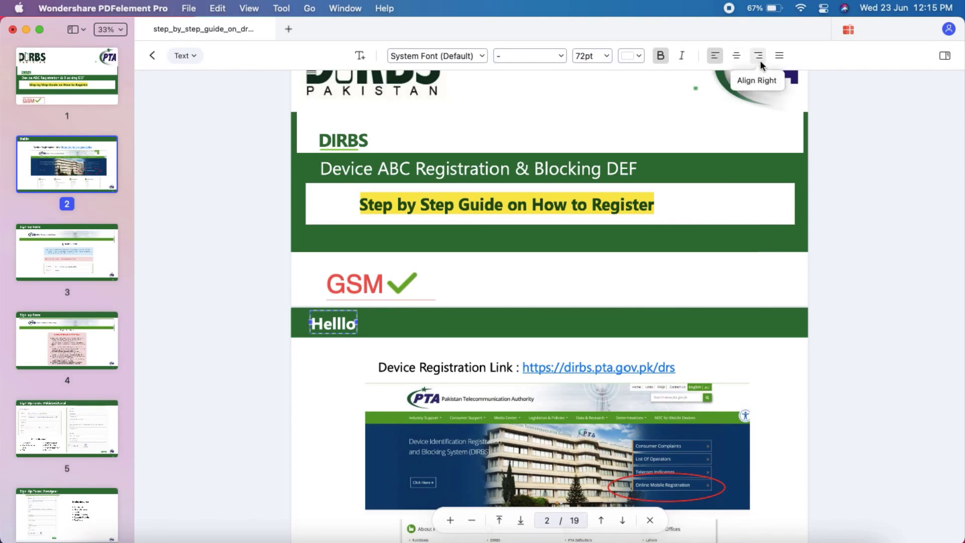
- Try centre, right, justify and italic on 'Helllo', leaving it left-aligned without italic
{"action": "left_click", "coordinate": [736, 57]}
{"action": "left_click", "coordinate": [758, 56]}
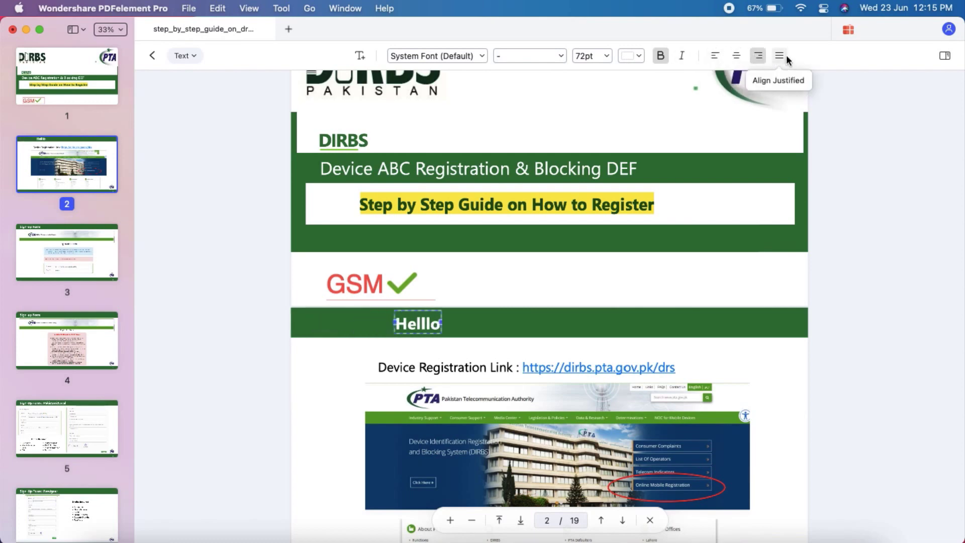
{"action": "left_click", "coordinate": [780, 56]}
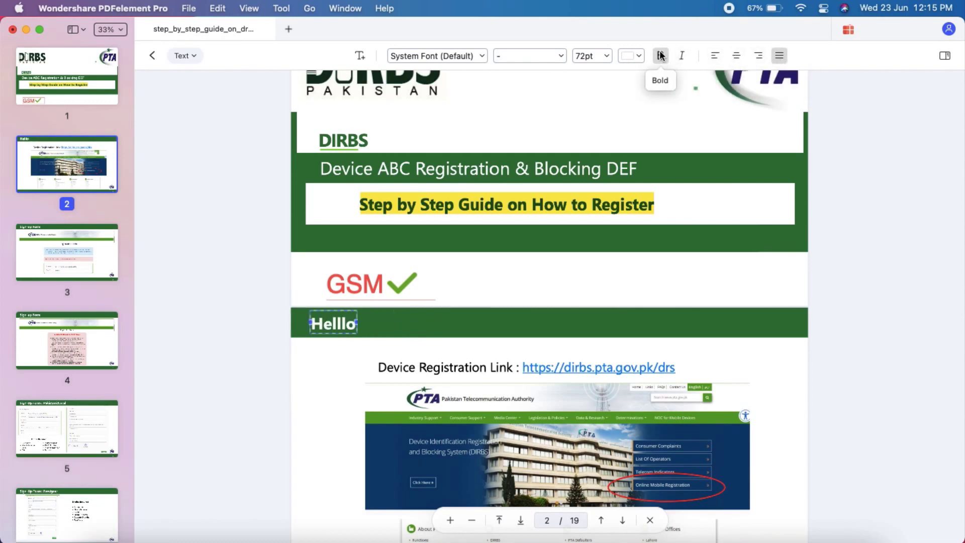
{"action": "left_click", "coordinate": [682, 55]}
{"action": "left_click", "coordinate": [682, 56]}
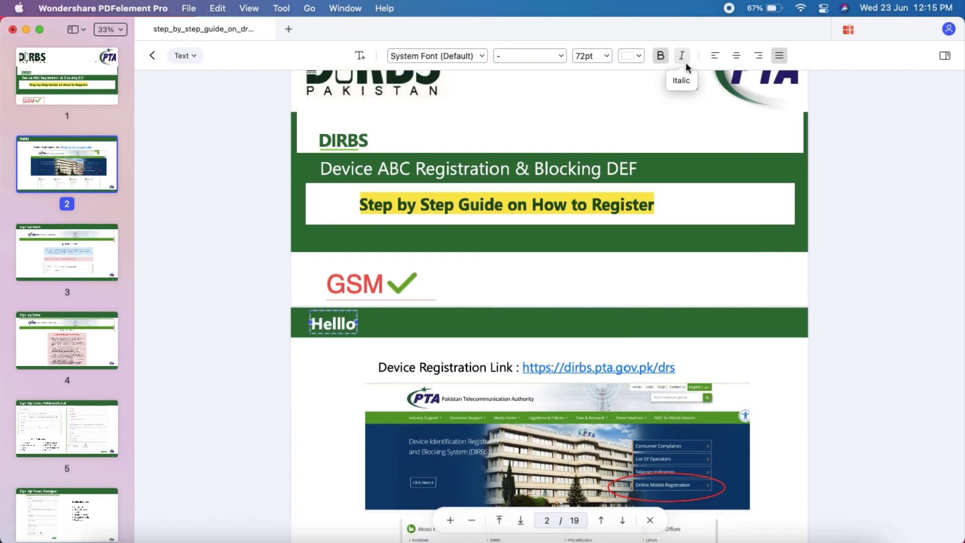
{"action": "left_click", "coordinate": [736, 55]}
{"action": "left_click", "coordinate": [714, 55]}
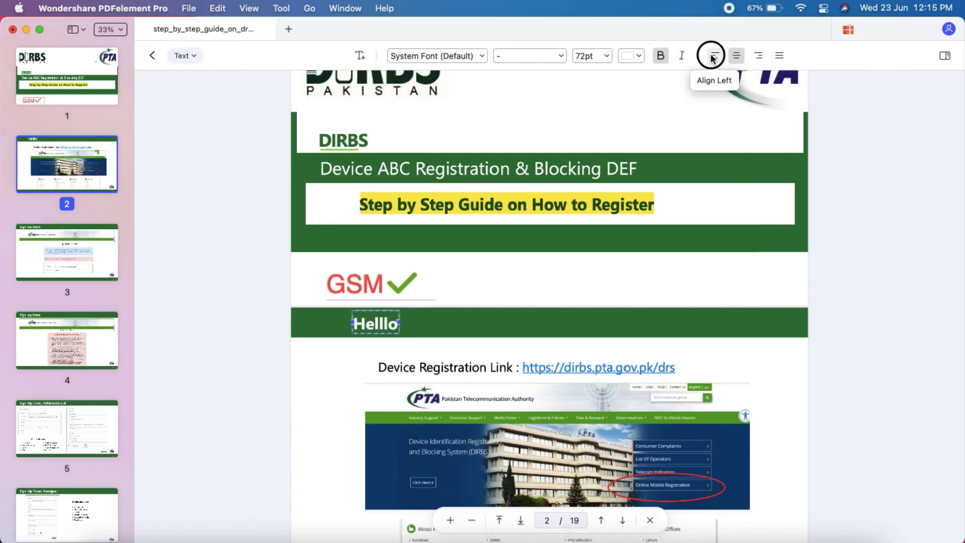
- Look through the font family and style lists, then select the DIRBS title block
{"action": "scroll", "coordinate": [493, 120], "scroll_direction": "up", "scroll_amount": 2}
{"action": "left_click", "coordinate": [466, 55]}
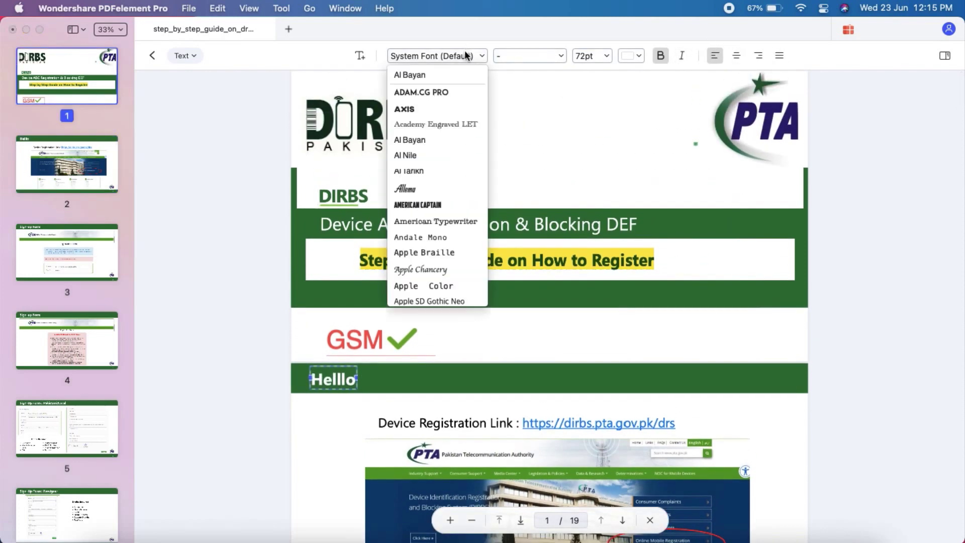
{"action": "left_click", "coordinate": [533, 59]}
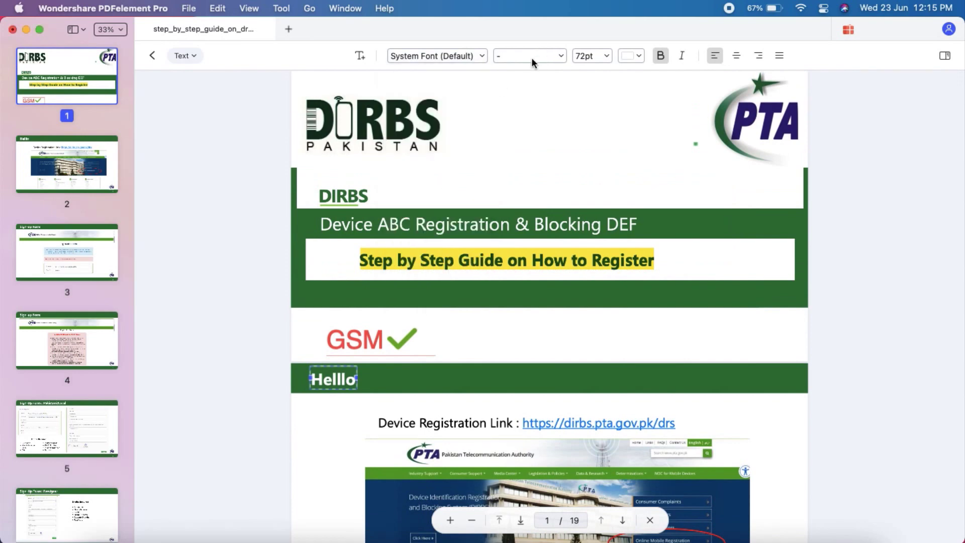
{"action": "left_click", "coordinate": [533, 60]}
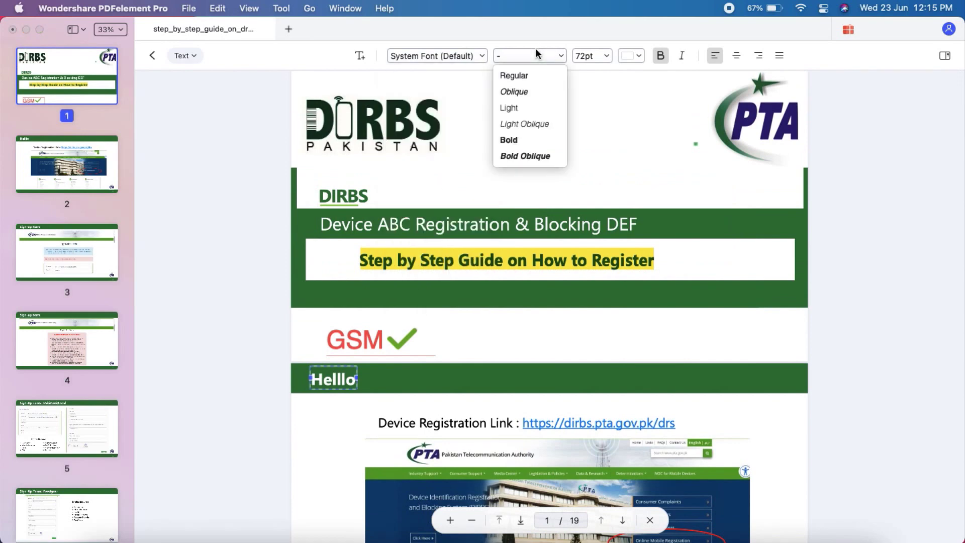
{"action": "left_click", "coordinate": [457, 149]}
{"action": "left_click", "coordinate": [418, 197]}
{"action": "scroll", "coordinate": [419, 193], "scroll_direction": "down", "scroll_amount": 3}
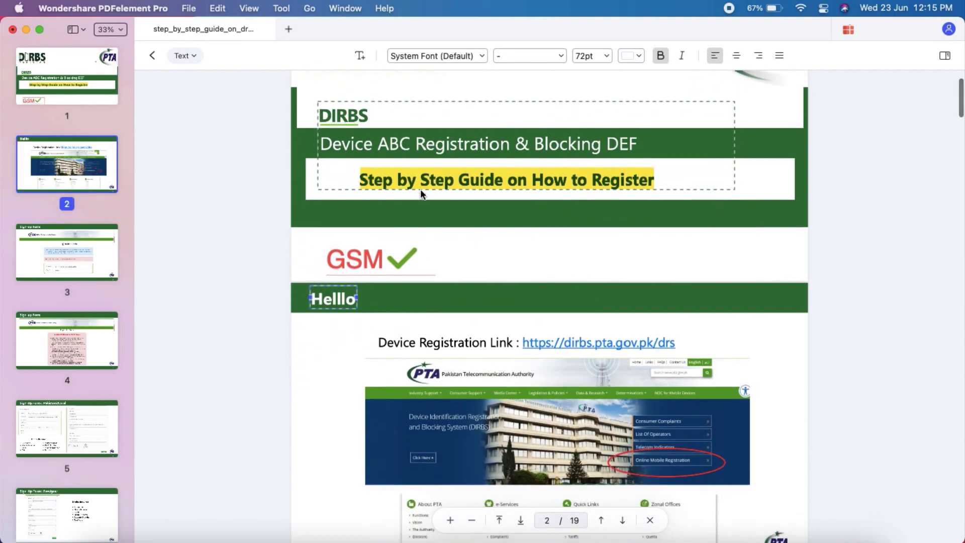
- Scroll down through pages 4–5 and open the editing-mode list
{"action": "scroll", "coordinate": [421, 189], "scroll_direction": "down", "scroll_amount": 10}
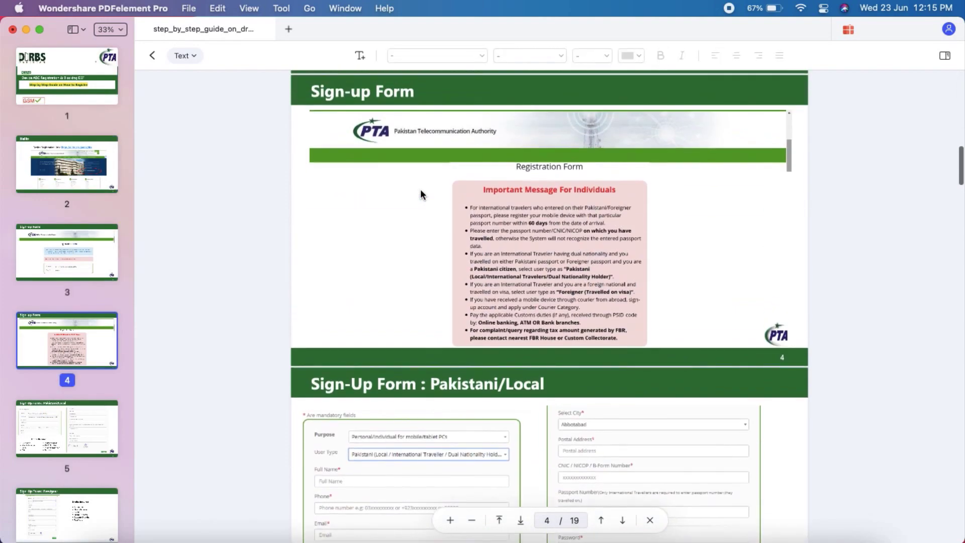
{"action": "left_click", "coordinate": [193, 60]}
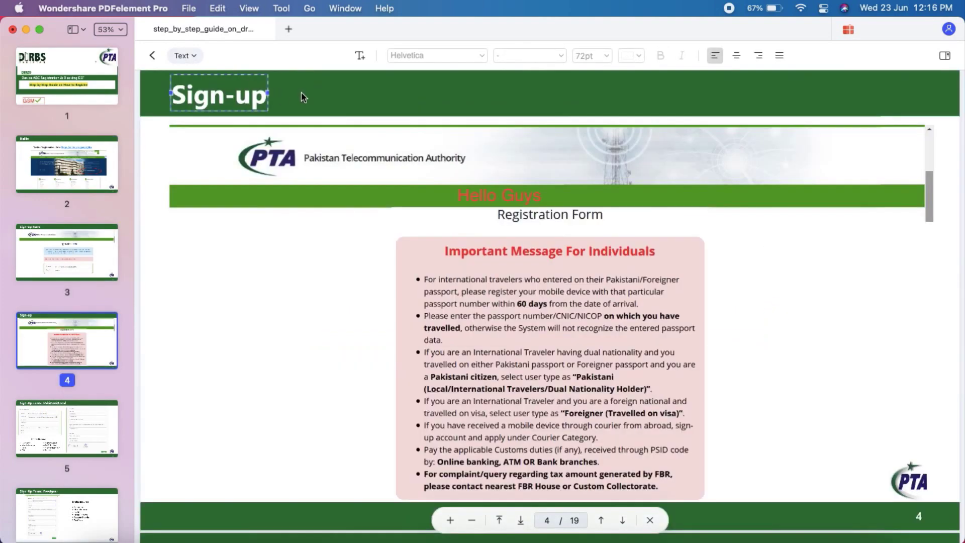
{"action": "scroll", "coordinate": [468, 252], "scroll_direction": "down", "scroll_amount": 5}
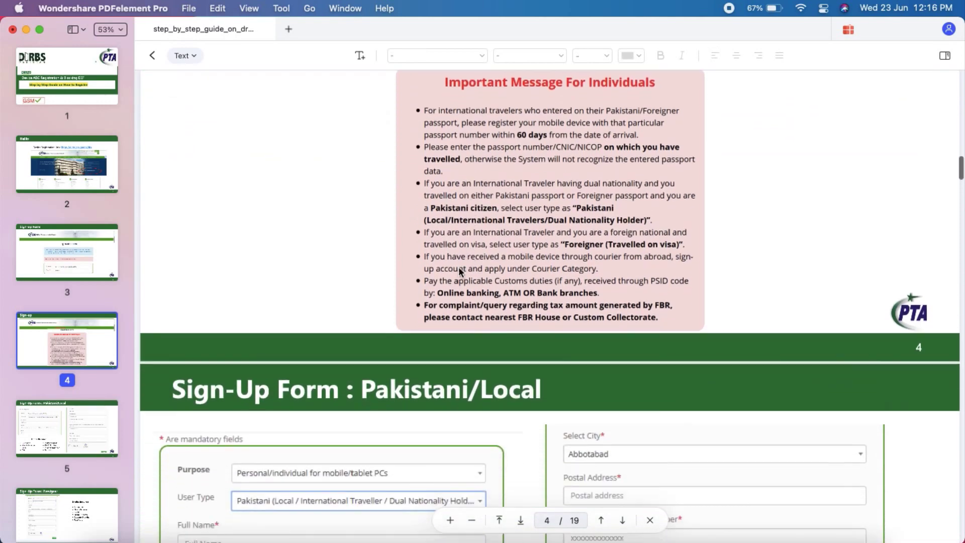
{"action": "scroll", "coordinate": [582, 228], "scroll_direction": "down", "scroll_amount": 3}
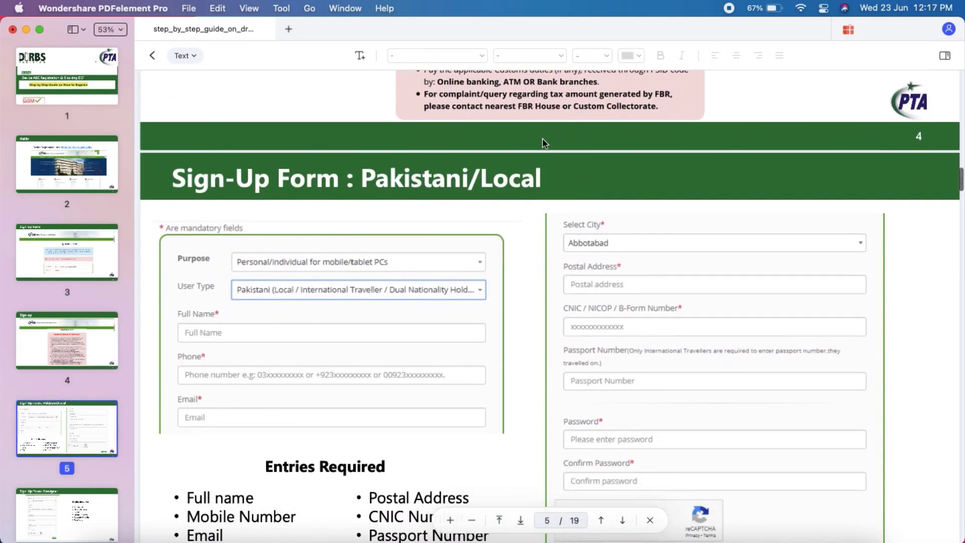
- Leave Text mode and insert HTU (1).png, found by searching 'htu'
{"action": "left_click", "coordinate": [152, 55]}
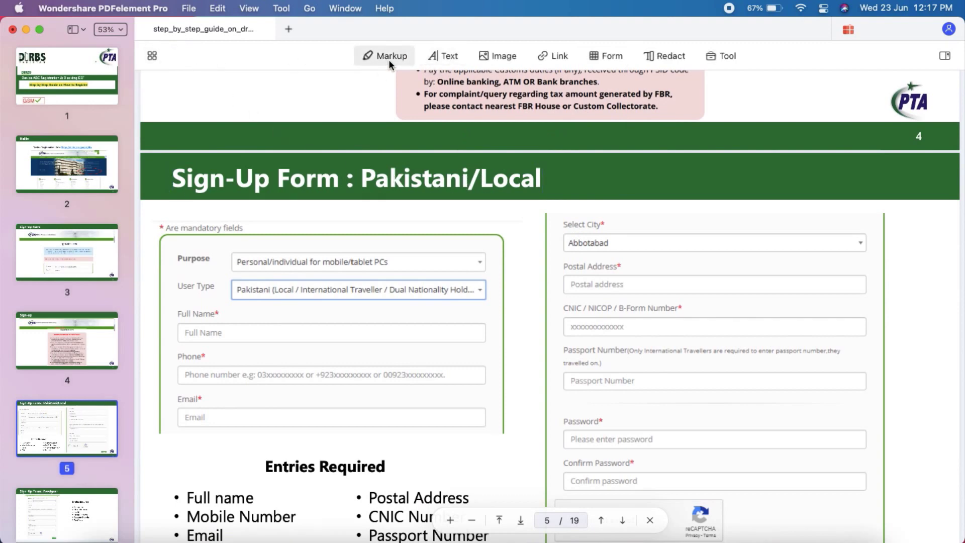
{"action": "left_click", "coordinate": [504, 56]}
{"action": "scroll", "coordinate": [572, 262], "scroll_direction": "up", "scroll_amount": 10}
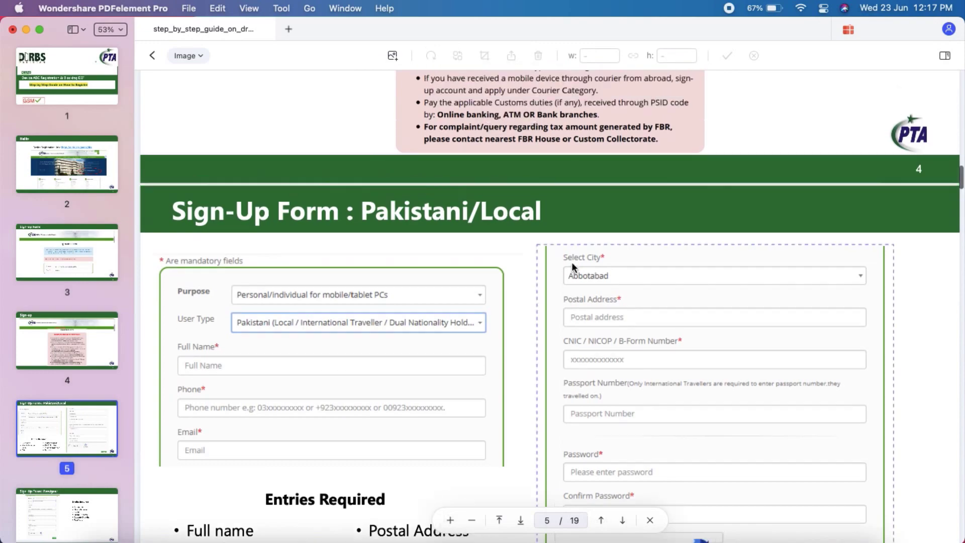
{"action": "left_click", "coordinate": [392, 56]}
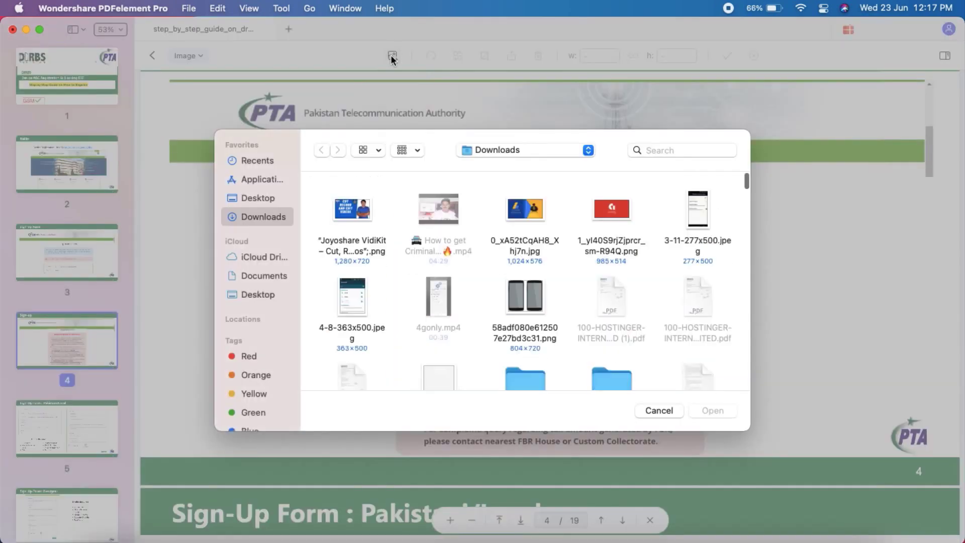
{"action": "left_click", "coordinate": [637, 148]}
{"action": "type", "text": "htu"}
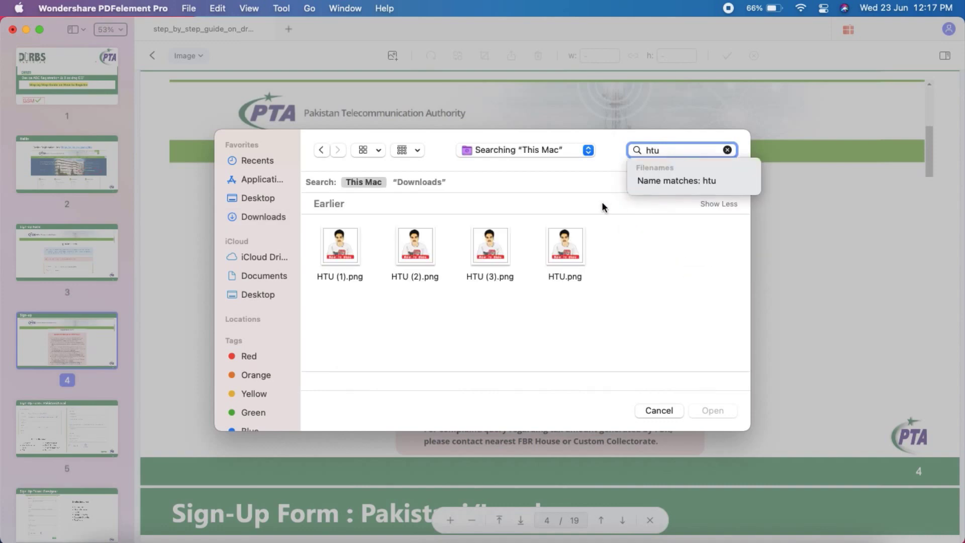
{"action": "left_click", "coordinate": [356, 264]}
{"action": "left_click", "coordinate": [713, 411]}
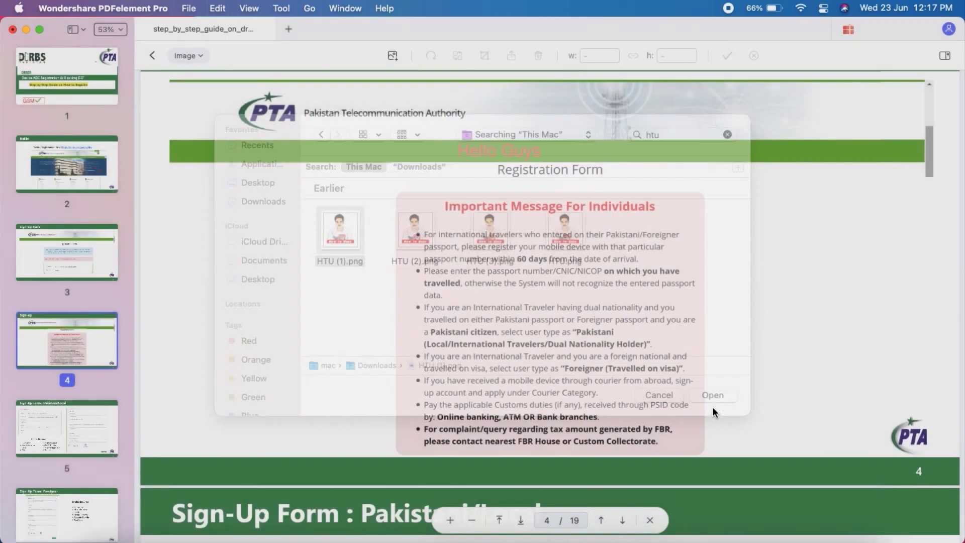
- Place the picture at page 4's top right and shrink it to 105.2 square
{"action": "left_click", "coordinate": [855, 220]}
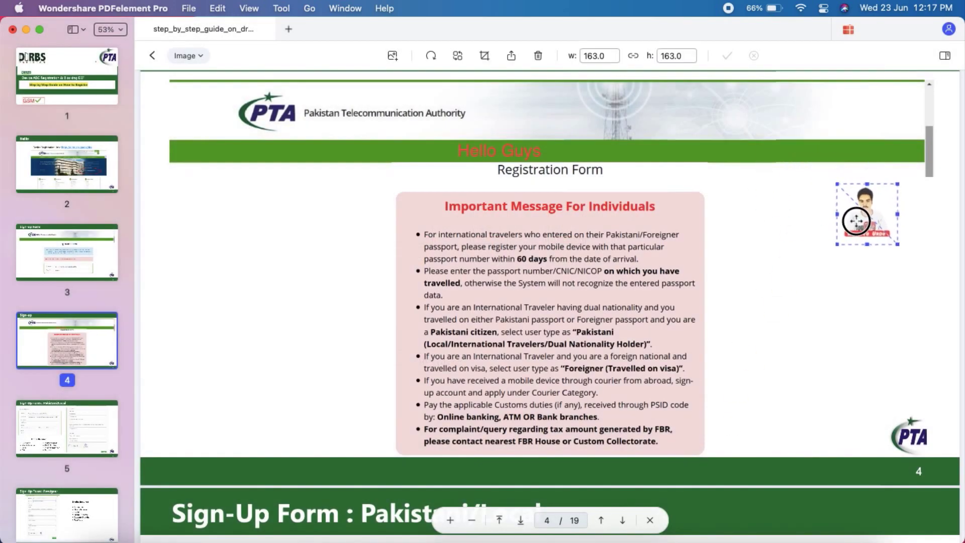
{"action": "left_click_drag", "start_coordinate": [856, 221], "coordinate": [852, 229]}
{"action": "left_click_drag", "start_coordinate": [894, 254], "coordinate": [873, 222]}
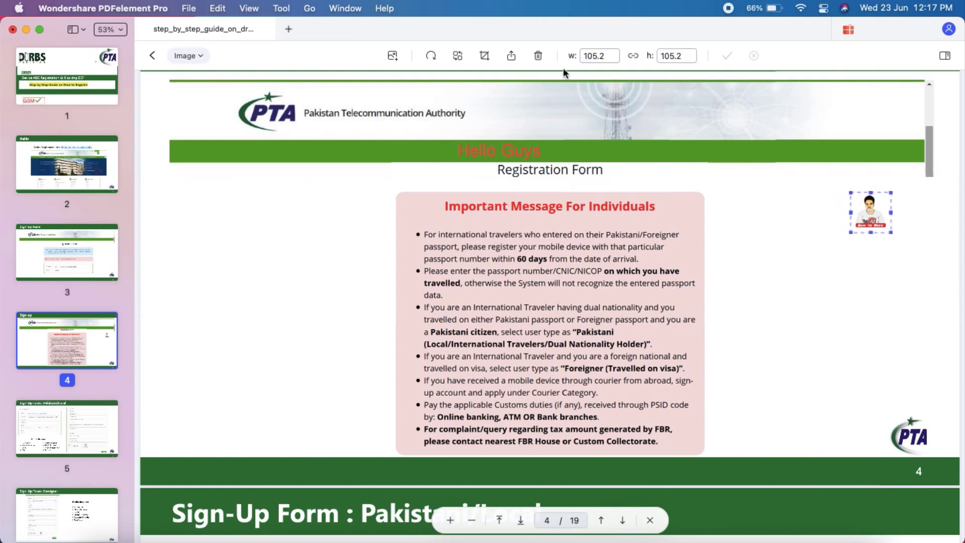
- Leave image editing and deselect the HTU picture
{"action": "left_click", "coordinate": [180, 59]}
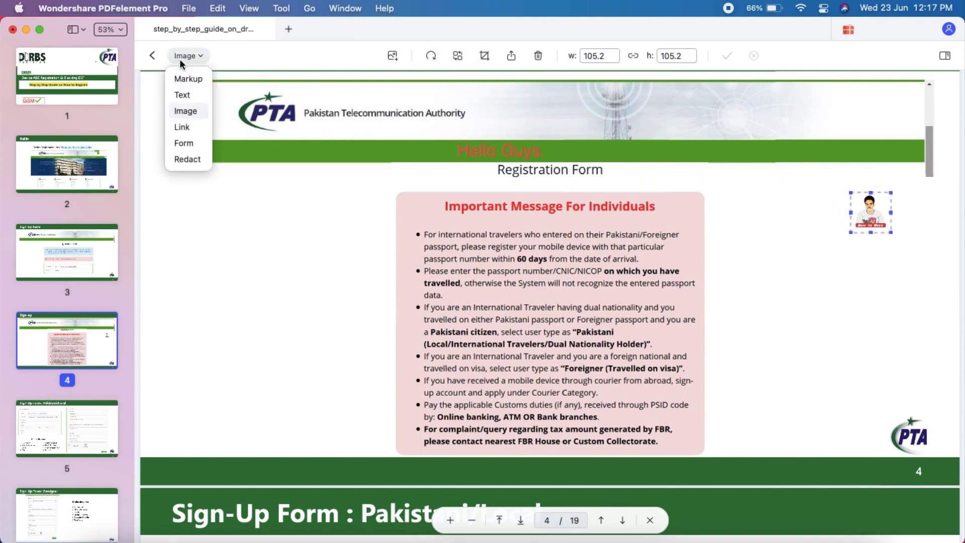
{"action": "left_click", "coordinate": [152, 55]}
{"action": "left_click", "coordinate": [152, 55]}
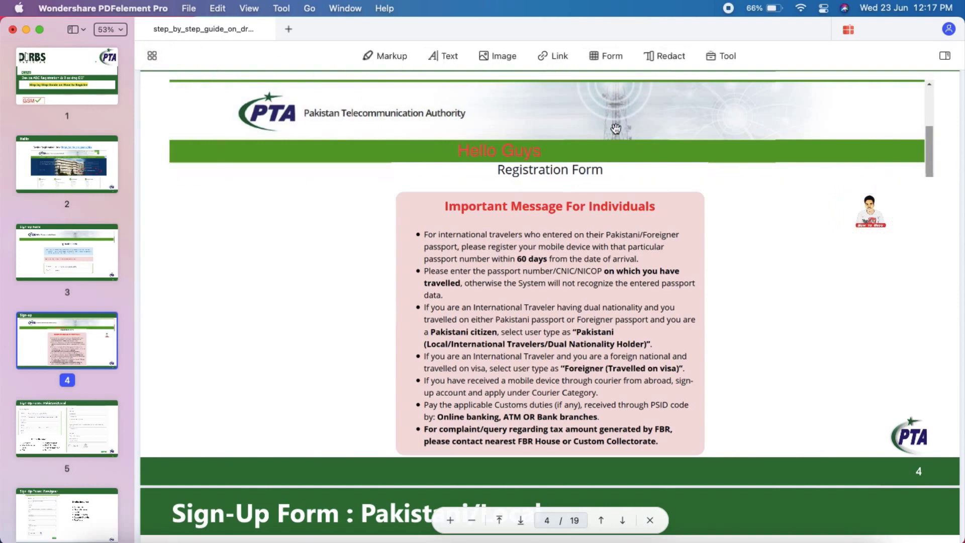
- Draw and save a web-page link beside the Important Message panel, then enlarge it
{"action": "left_click", "coordinate": [565, 62]}
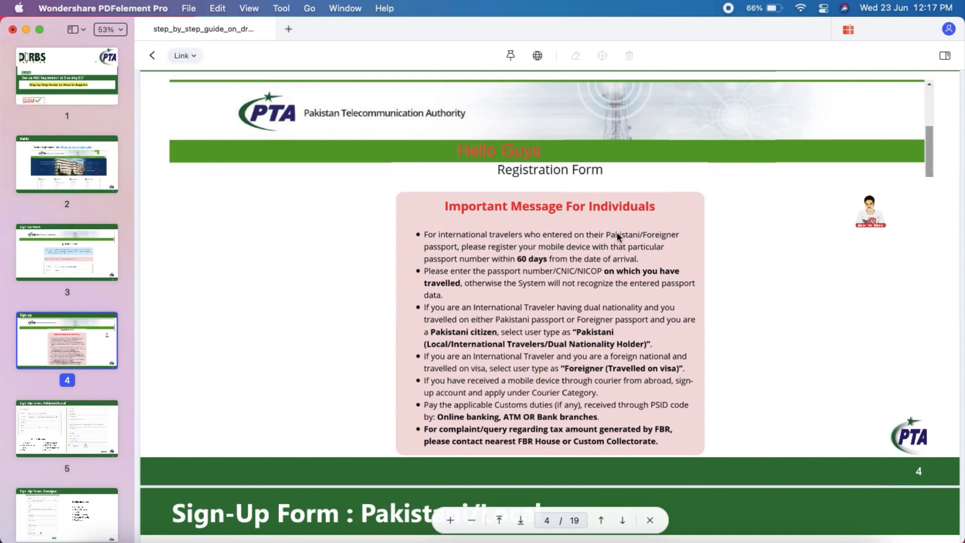
{"action": "scroll", "coordinate": [805, 326], "scroll_direction": "down", "scroll_amount": 1}
{"action": "left_click_drag", "start_coordinate": [772, 333], "coordinate": [832, 352]}
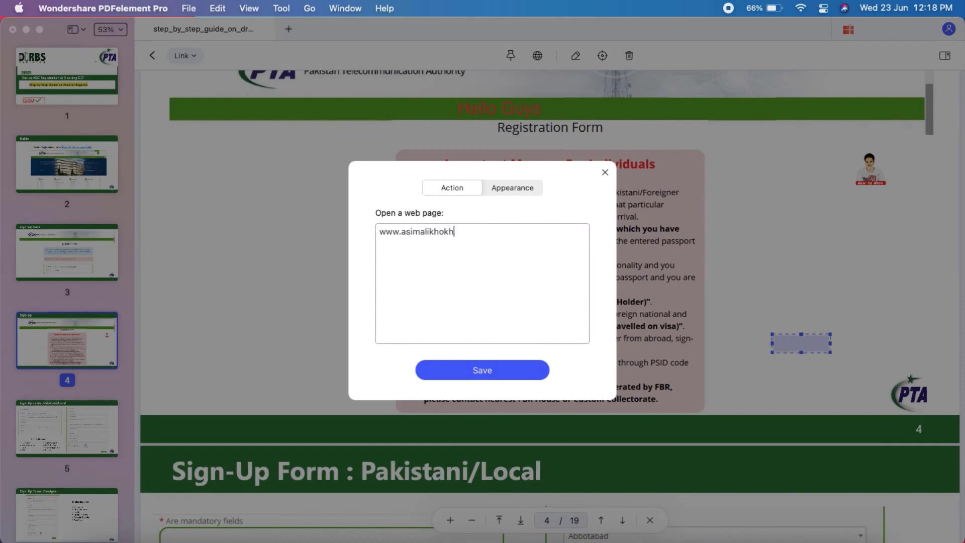
{"action": "left_click", "coordinate": [509, 369]}
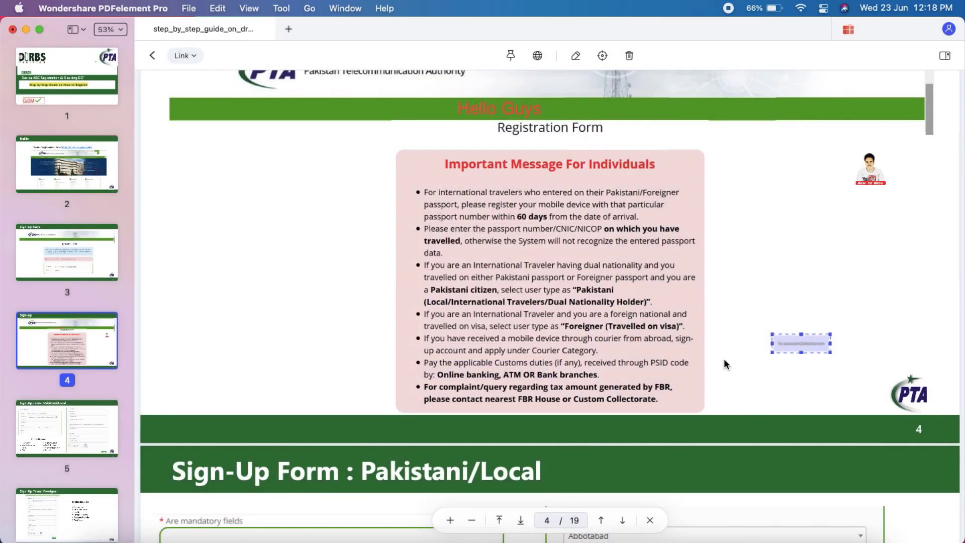
{"action": "left_click_drag", "start_coordinate": [832, 354], "coordinate": [883, 370]}
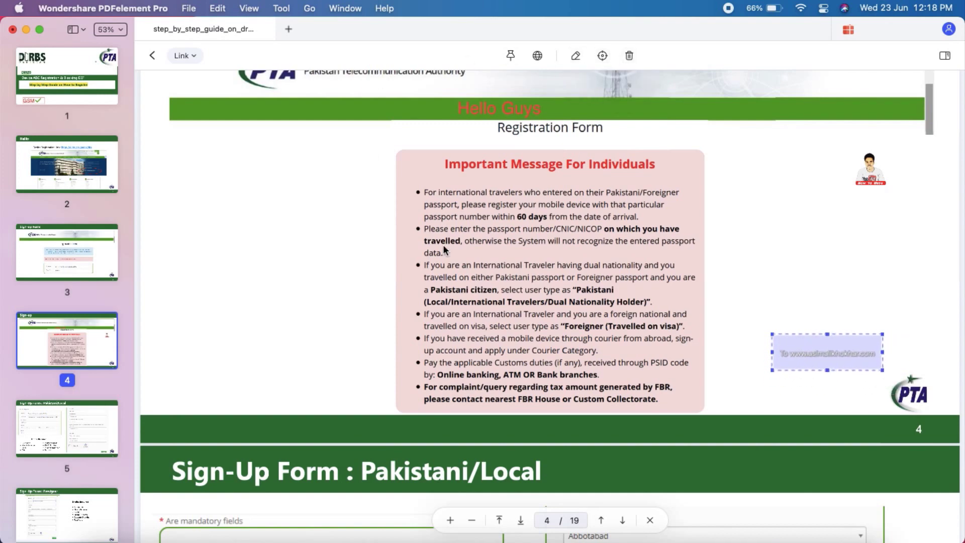
{"action": "left_click", "coordinate": [188, 55]}
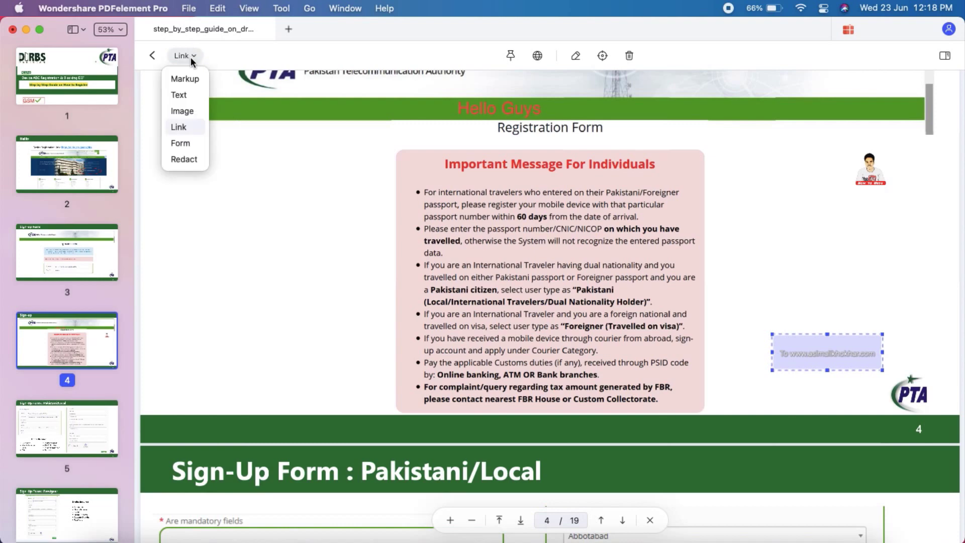
- In Form mode, draw a check box field beside the Phone label on page 5
{"action": "left_click", "coordinate": [195, 144]}
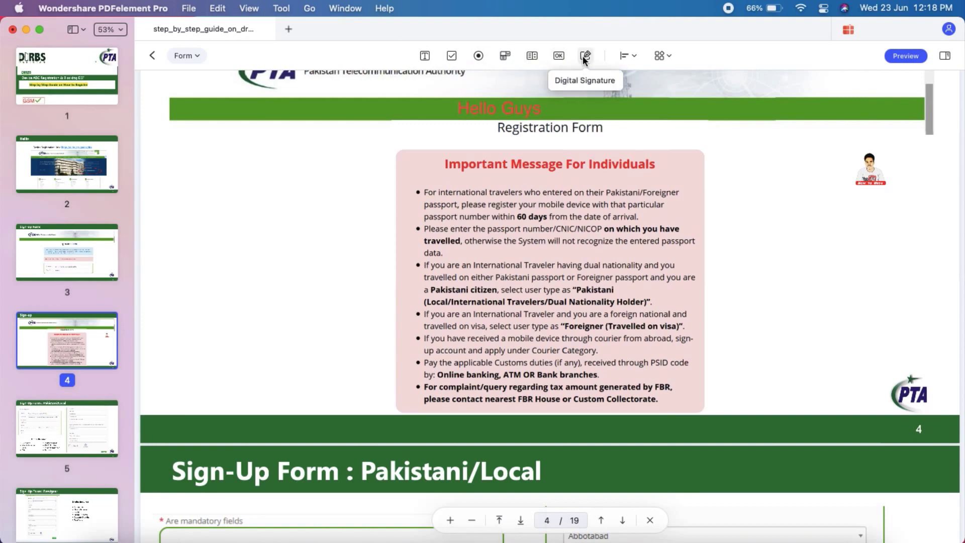
{"action": "scroll", "coordinate": [348, 261], "scroll_direction": "down", "scroll_amount": 5}
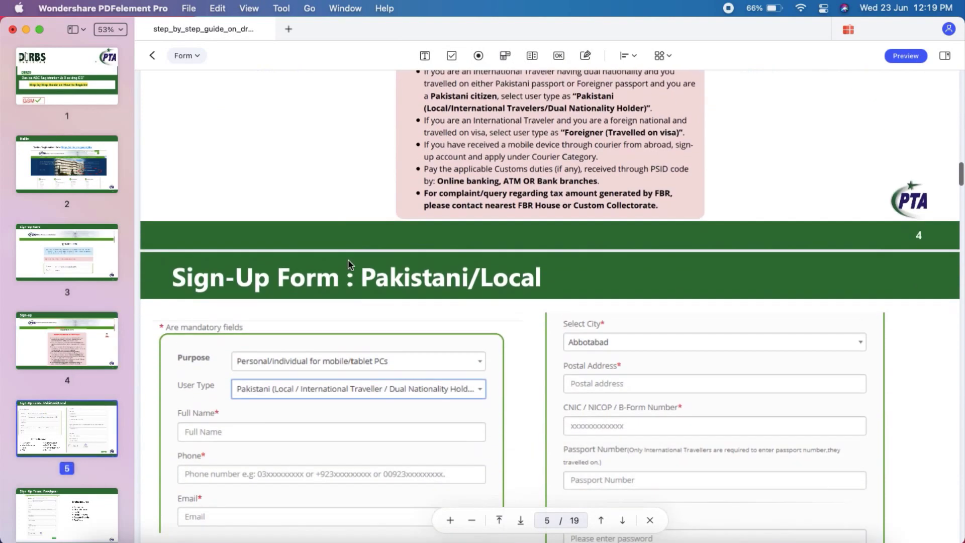
{"action": "scroll", "coordinate": [348, 259], "scroll_direction": "down", "scroll_amount": 1}
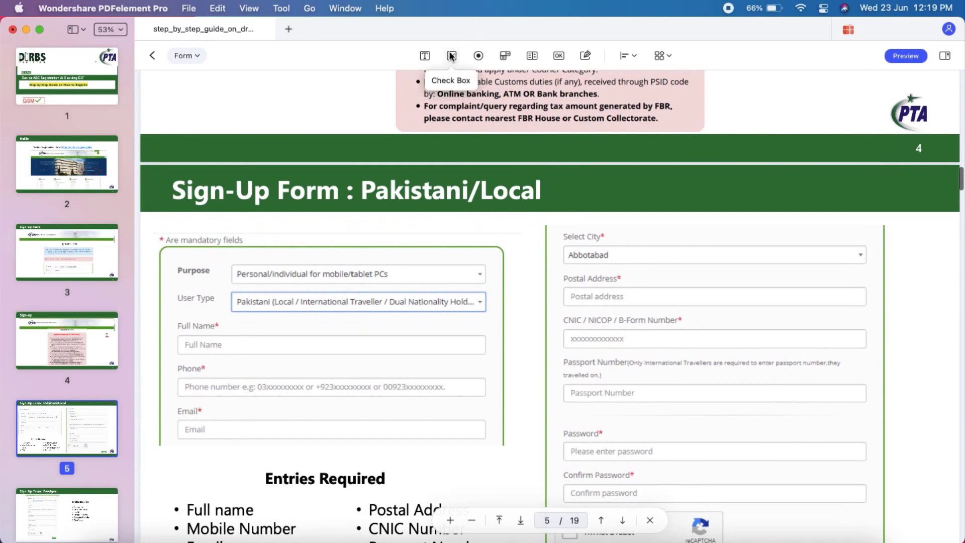
{"action": "left_click", "coordinate": [450, 57]}
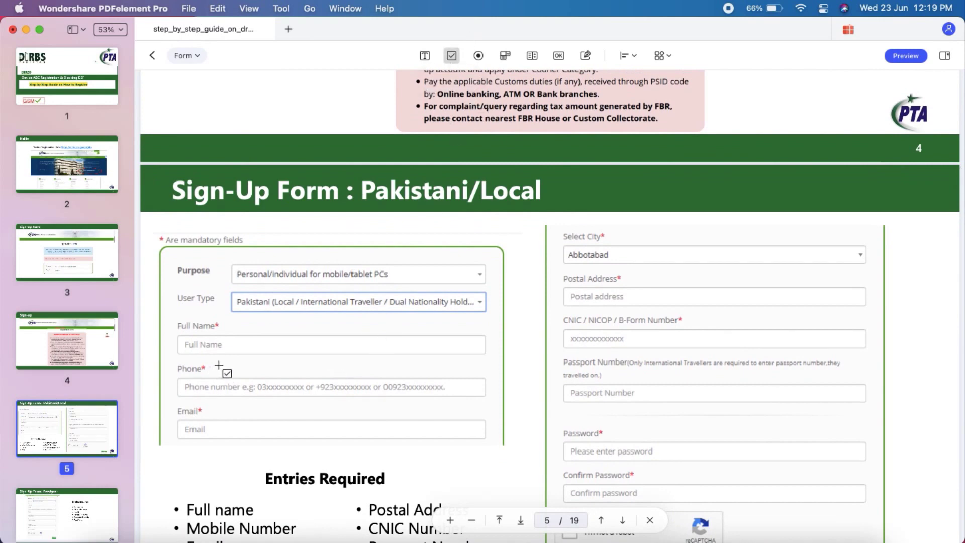
{"action": "left_click_drag", "start_coordinate": [227, 375], "coordinate": [273, 376]}
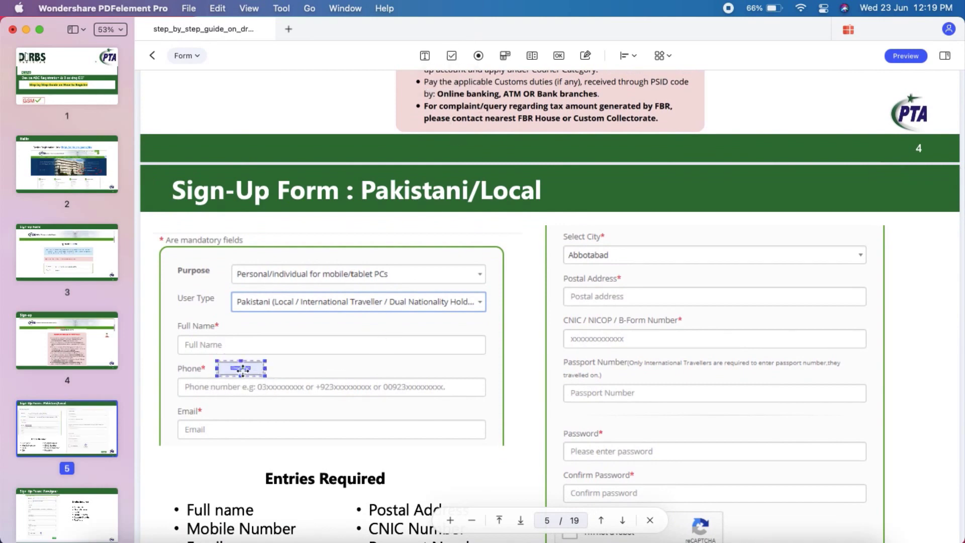
- Add a radio button beside Email and a digital signature field above Entries Required
{"action": "left_click", "coordinate": [478, 55]}
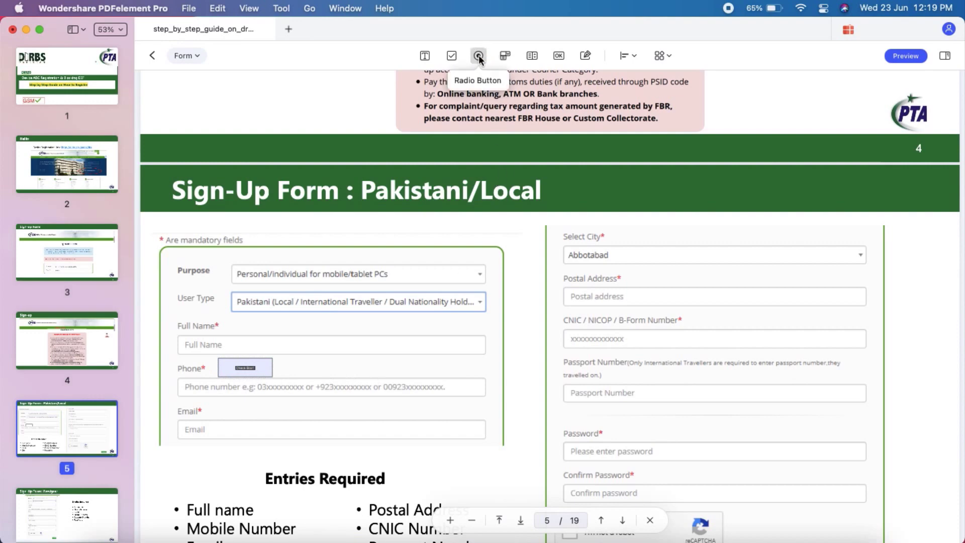
{"action": "left_click", "coordinate": [223, 411]}
{"action": "left_click", "coordinate": [297, 425]}
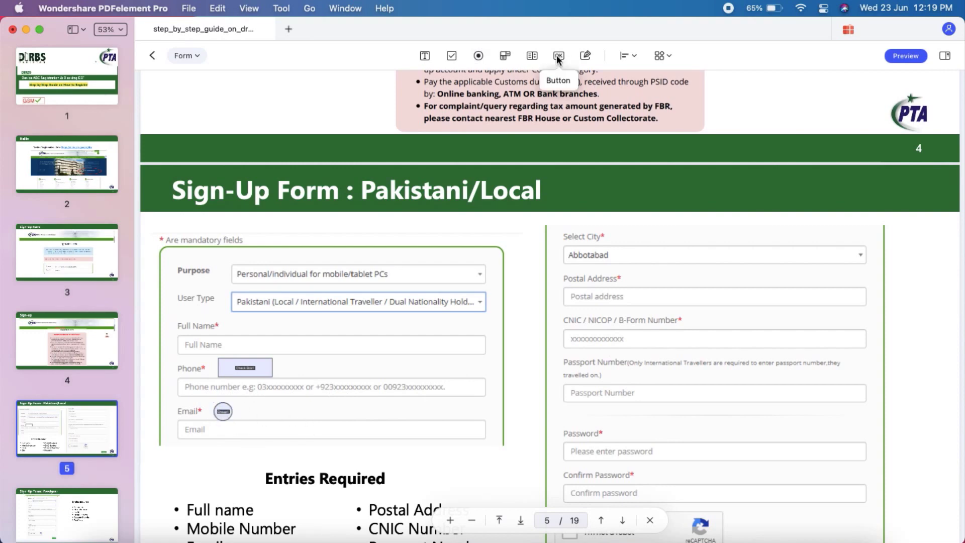
{"action": "left_click", "coordinate": [584, 56]}
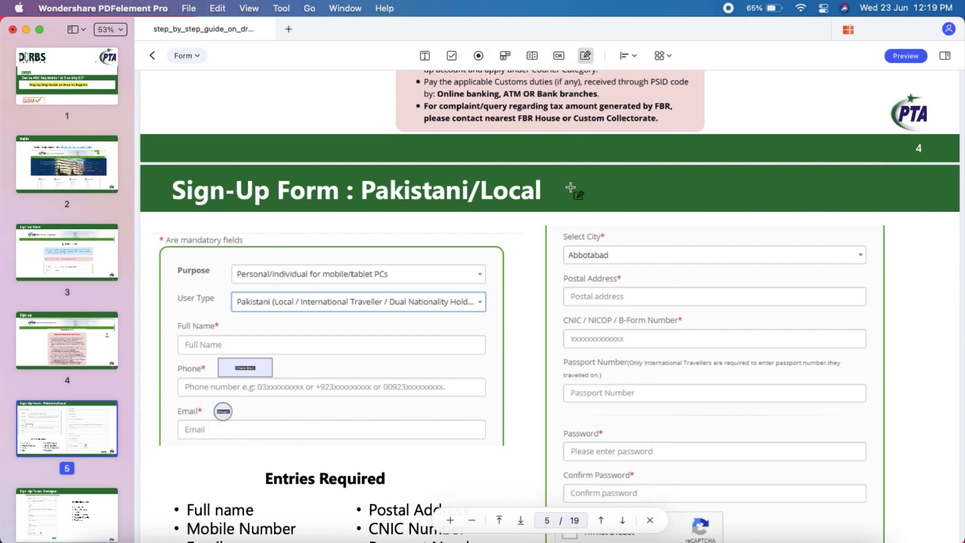
{"action": "left_click", "coordinate": [217, 462]}
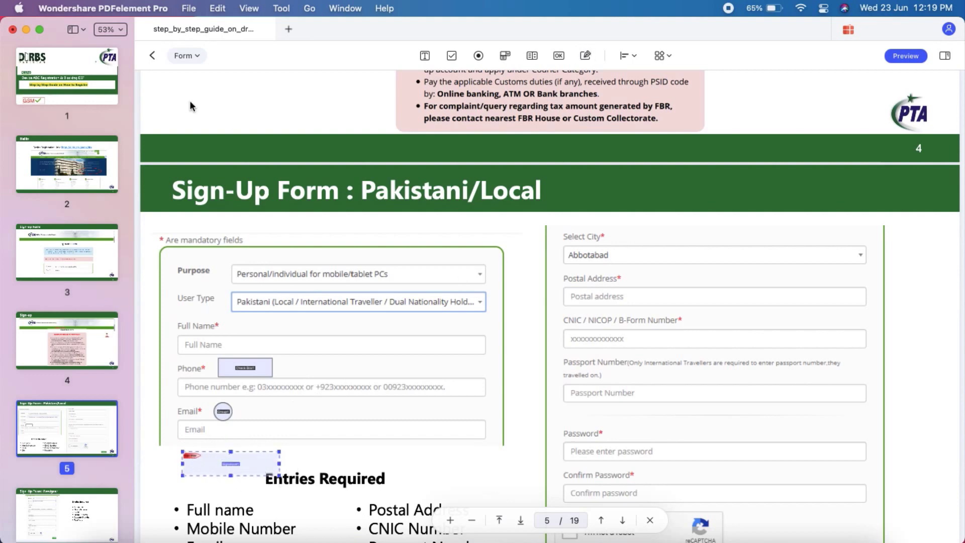
{"action": "left_click", "coordinate": [187, 55]}
{"action": "left_click", "coordinate": [188, 159]}
{"action": "left_click", "coordinate": [190, 55]}
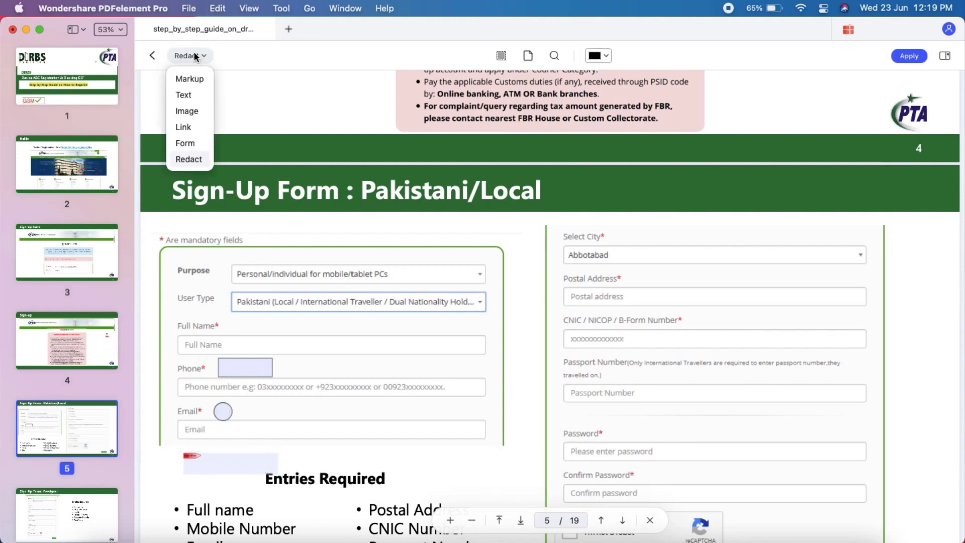
- Create a new handwritten signature drawn on the trackpad
{"action": "left_click", "coordinate": [189, 81]}
{"action": "left_click", "coordinate": [746, 56]}
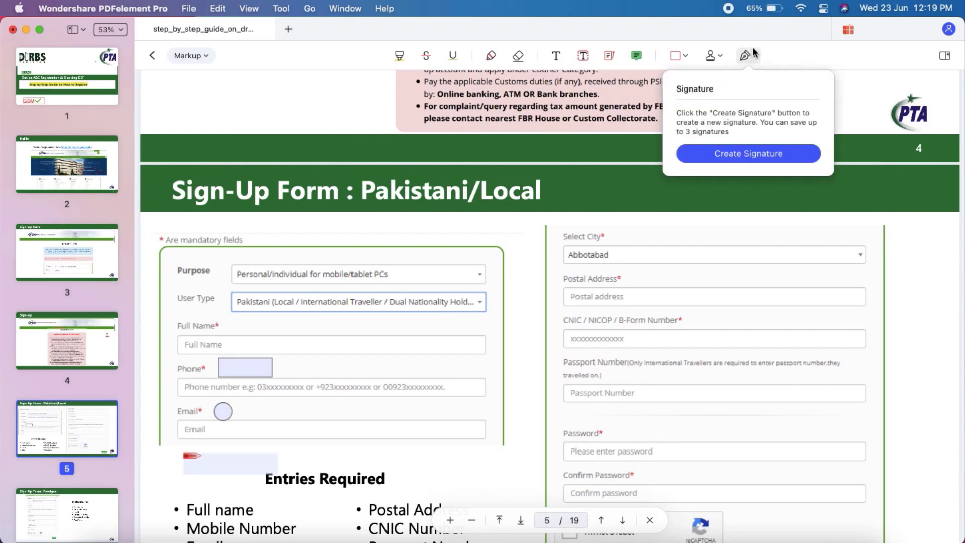
{"action": "left_click", "coordinate": [747, 154]}
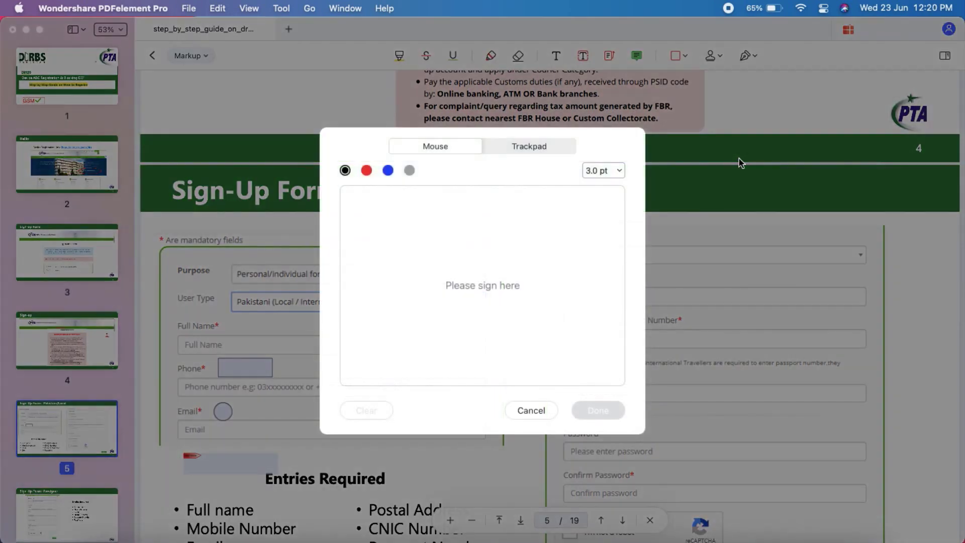
{"action": "left_click", "coordinate": [529, 146]}
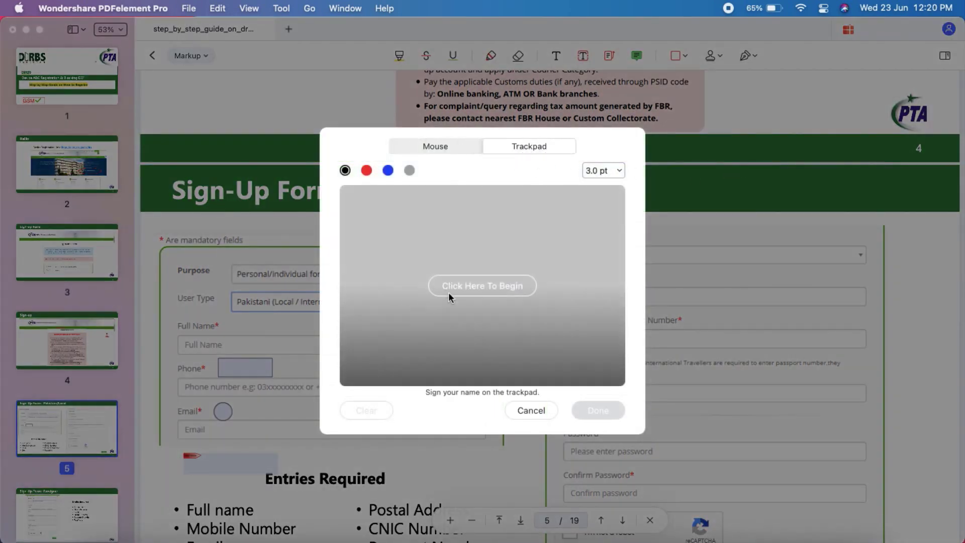
{"action": "left_click", "coordinate": [470, 291]}
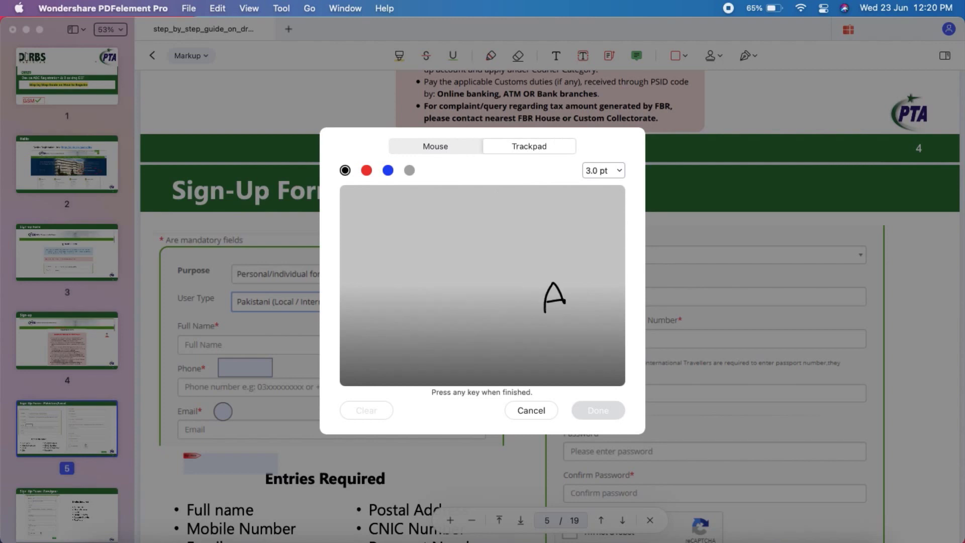
{"action": "left_click_drag", "start_coordinate": [602, 297], "coordinate": [555, 313]}
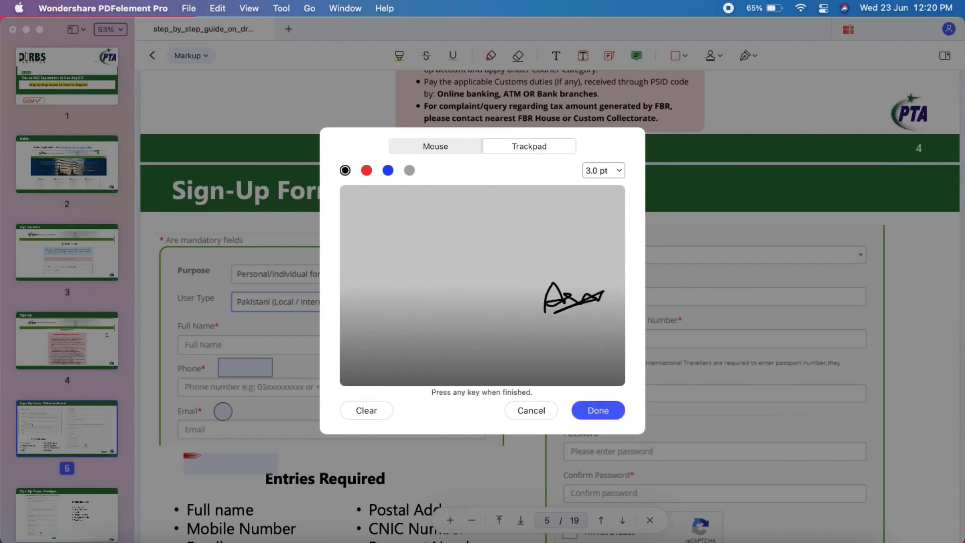
{"action": "key", "text": "Return"}
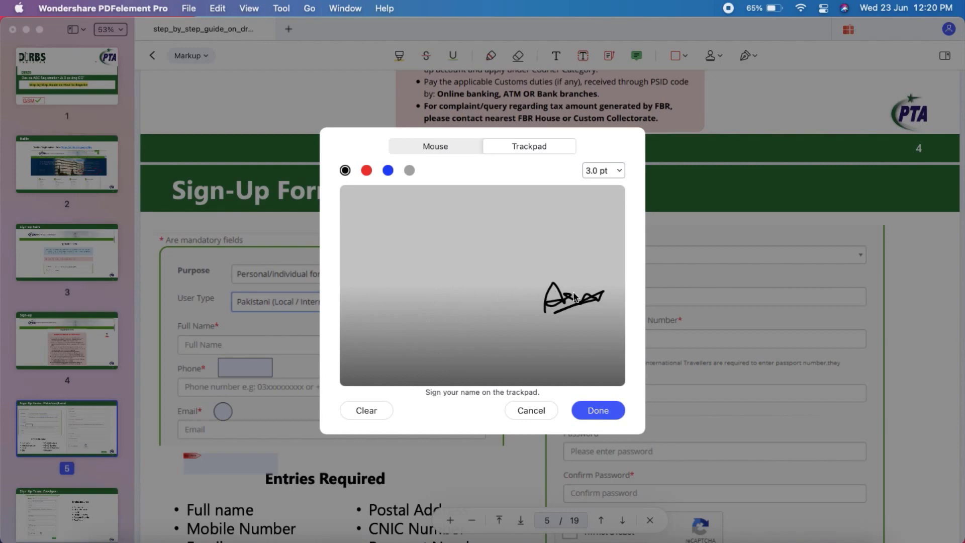
{"action": "left_click", "coordinate": [587, 409]}
{"action": "left_click", "coordinate": [595, 409]}
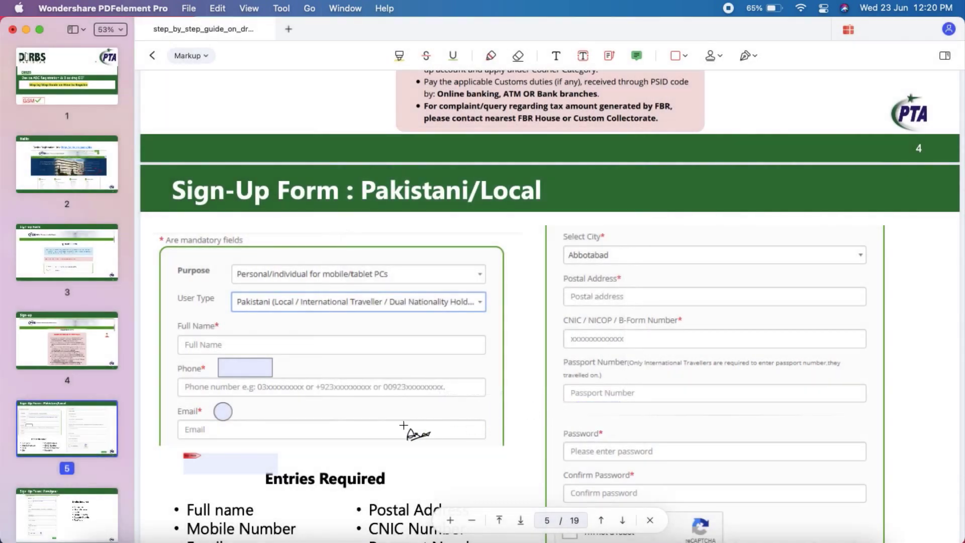
- Place the signature in the light-blue box above Entries Required on page 5
{"action": "left_click", "coordinate": [237, 468]}
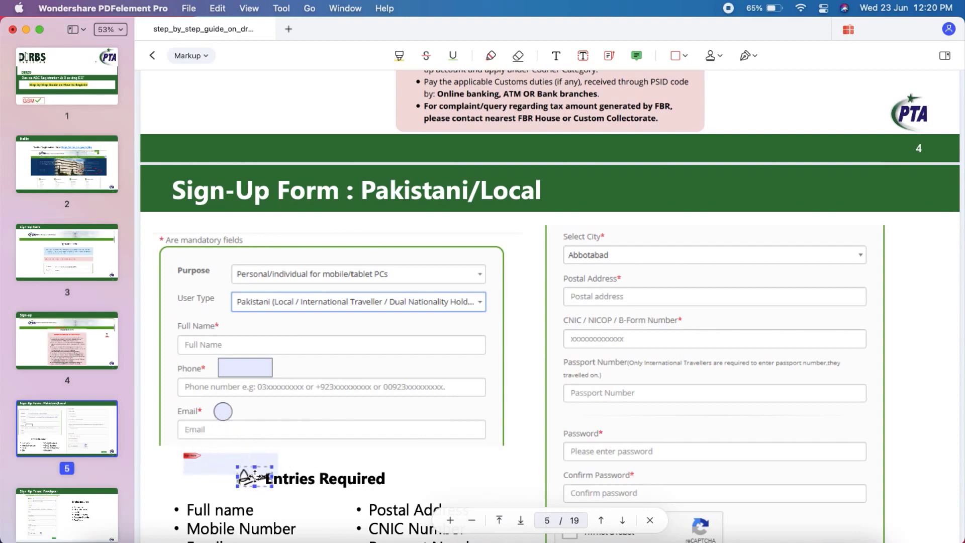
{"action": "mouse_move", "coordinate": [246, 475]}
{"action": "left_mouse_down"}
{"action": "mouse_move", "coordinate": [248, 460]}
{"action": "mouse_move", "coordinate": [226, 458]}
{"action": "left_mouse_up"}
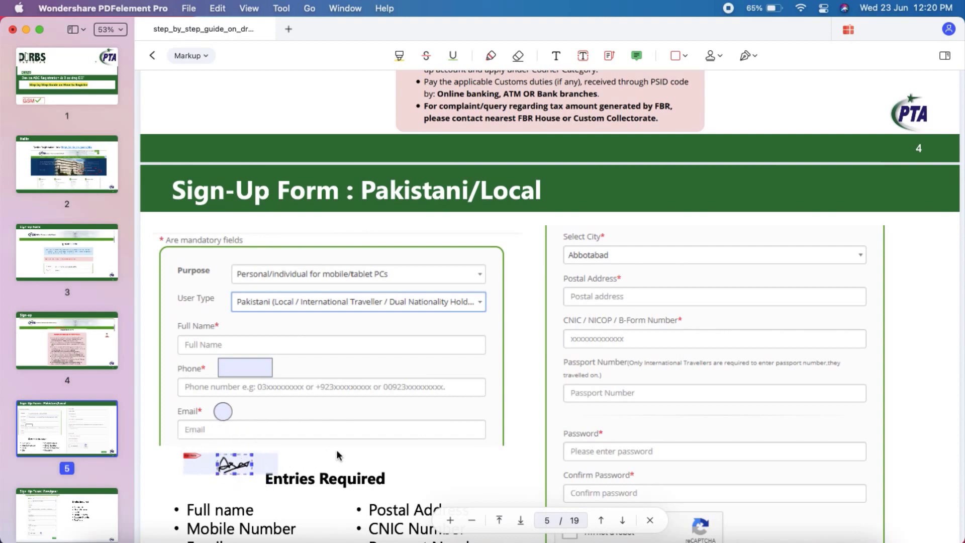
{"action": "left_click", "coordinate": [341, 456]}
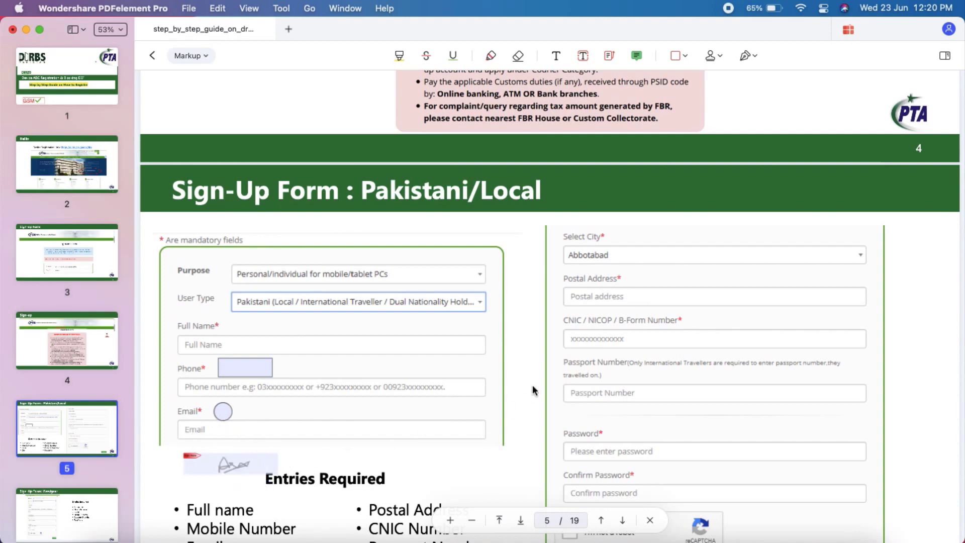
- Place a large green APPROVED stamp below page 6's Entries Required list
{"action": "left_click", "coordinate": [717, 56]}
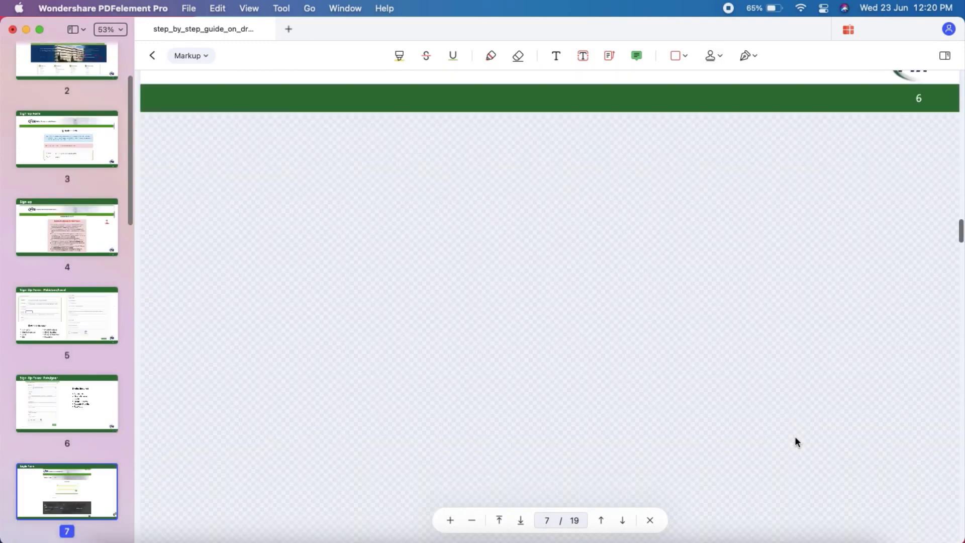
{"action": "scroll", "coordinate": [794, 442], "scroll_direction": "down", "scroll_amount": 15}
{"action": "scroll", "coordinate": [795, 441], "scroll_direction": "up", "scroll_amount": 8}
{"action": "scroll", "coordinate": [674, 222], "scroll_direction": "up", "scroll_amount": 3}
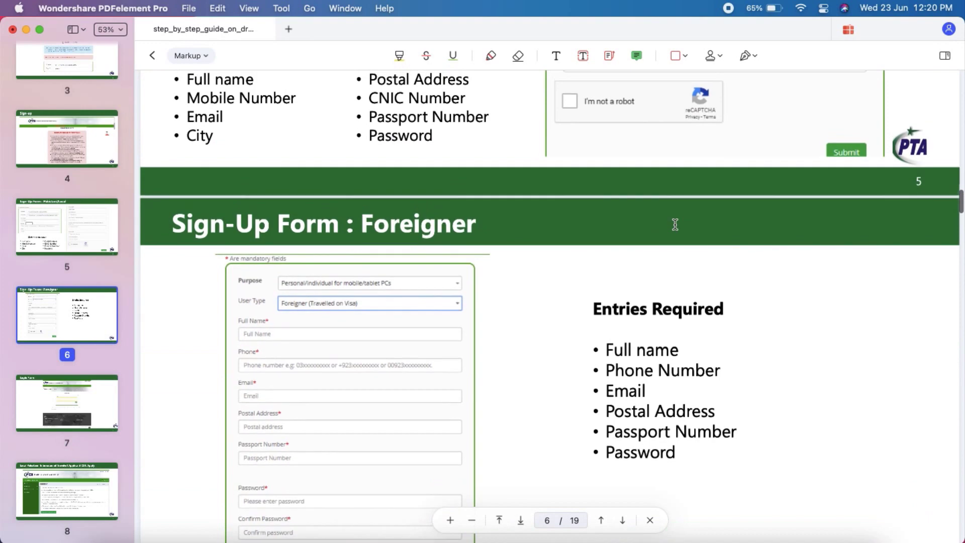
{"action": "left_click", "coordinate": [716, 56]}
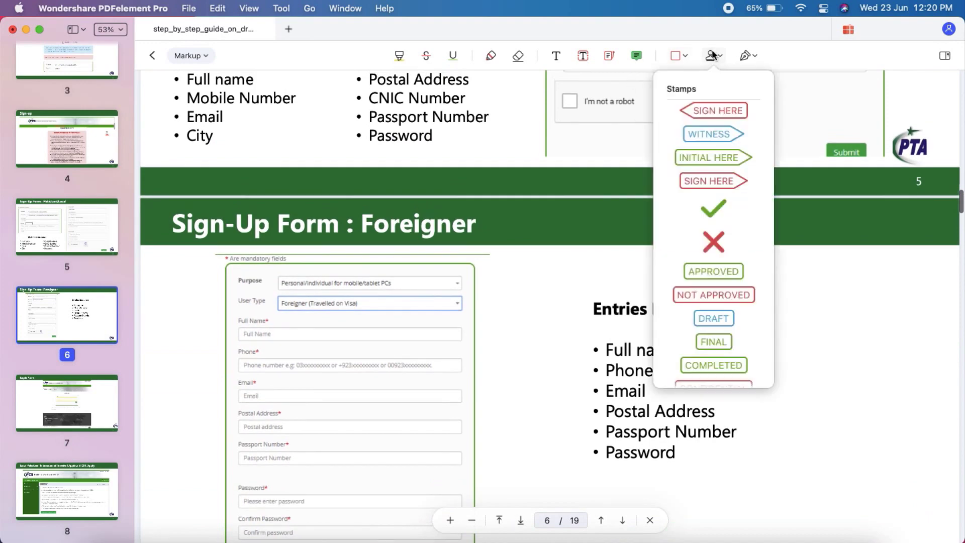
{"action": "left_click", "coordinate": [716, 271]}
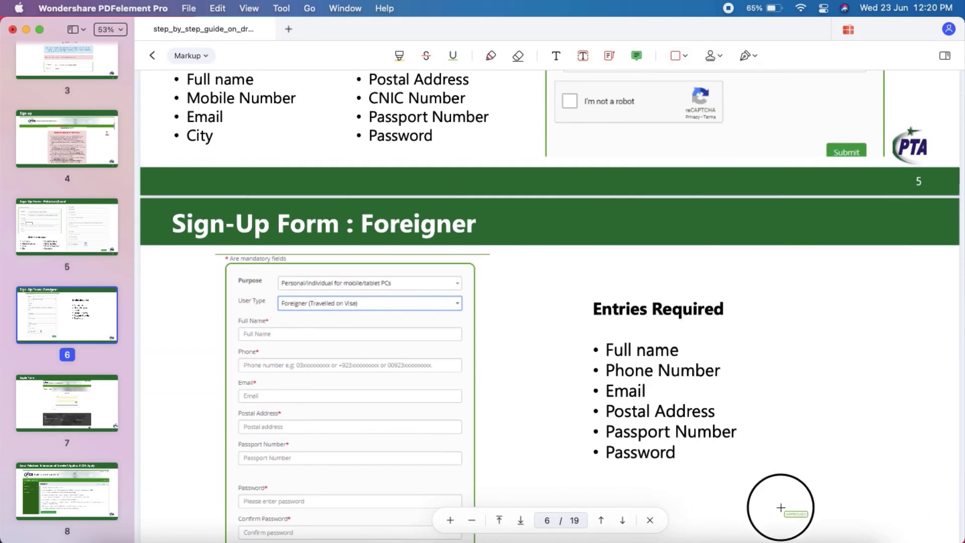
{"action": "left_click_drag", "start_coordinate": [757, 502], "coordinate": [885, 537]}
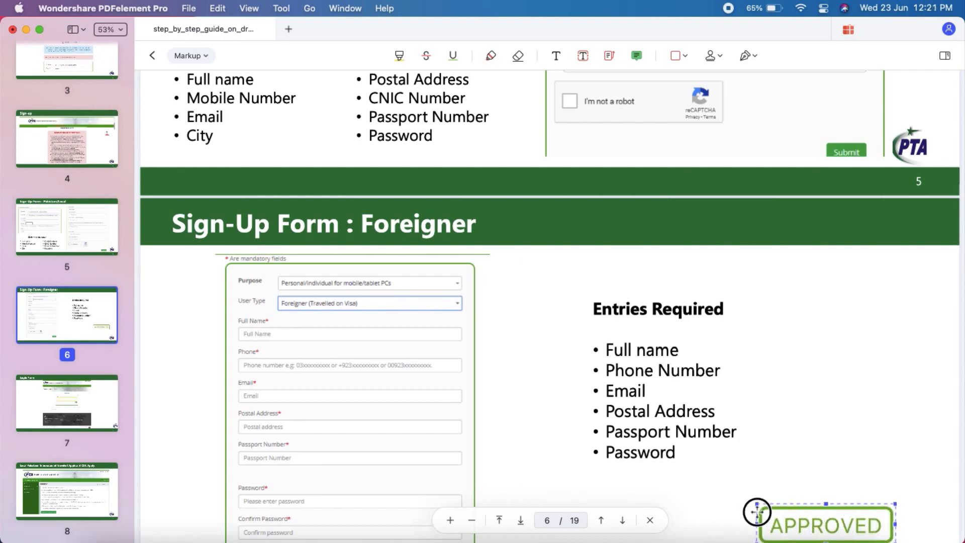
{"action": "left_click_drag", "start_coordinate": [794, 504], "coordinate": [627, 484]}
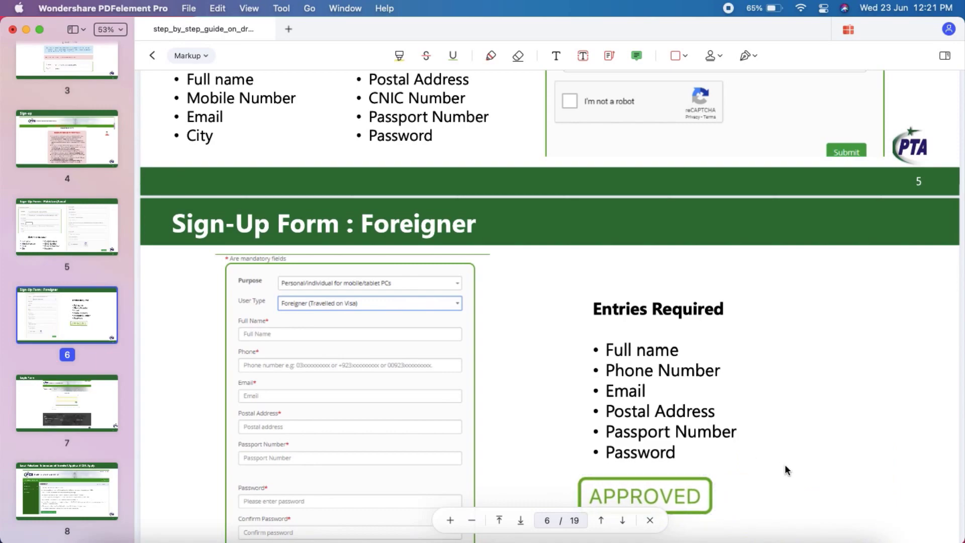
{"action": "scroll", "coordinate": [785, 470], "scroll_direction": "down", "scroll_amount": 3}
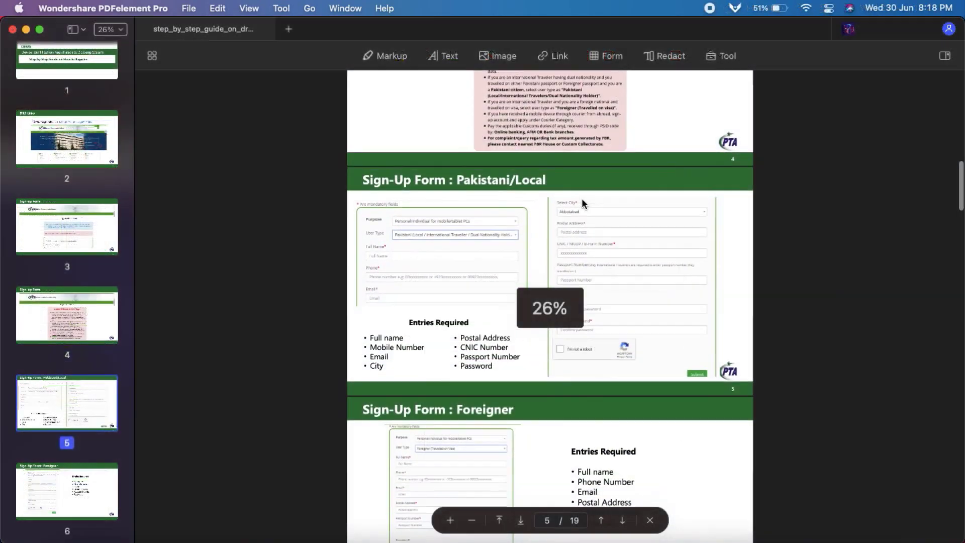
- Toggle macOS Dark Mode off and on twice from Control Center's Display panel, leaving it on
{"action": "scroll", "coordinate": [583, 201], "scroll_direction": "up", "scroll_amount": 3}
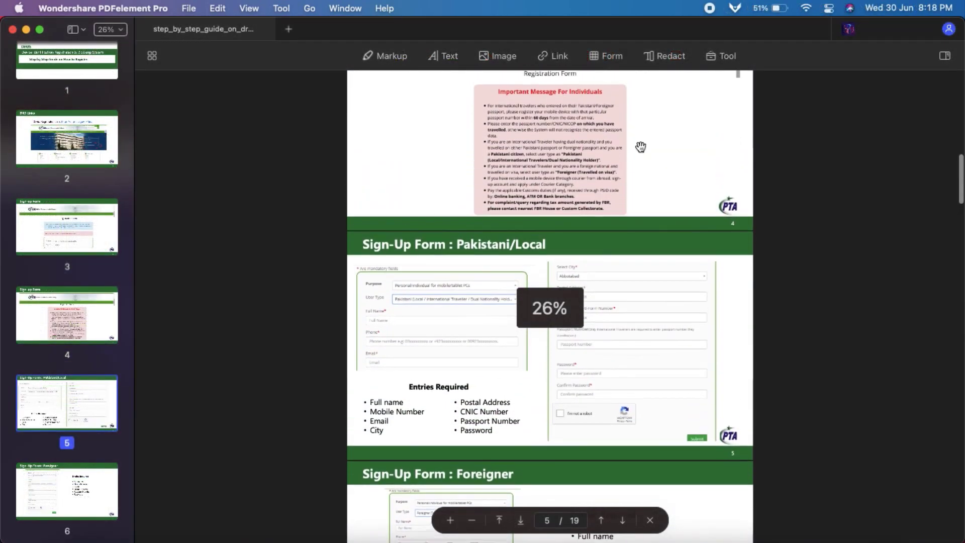
{"action": "left_click", "coordinate": [827, 9]}
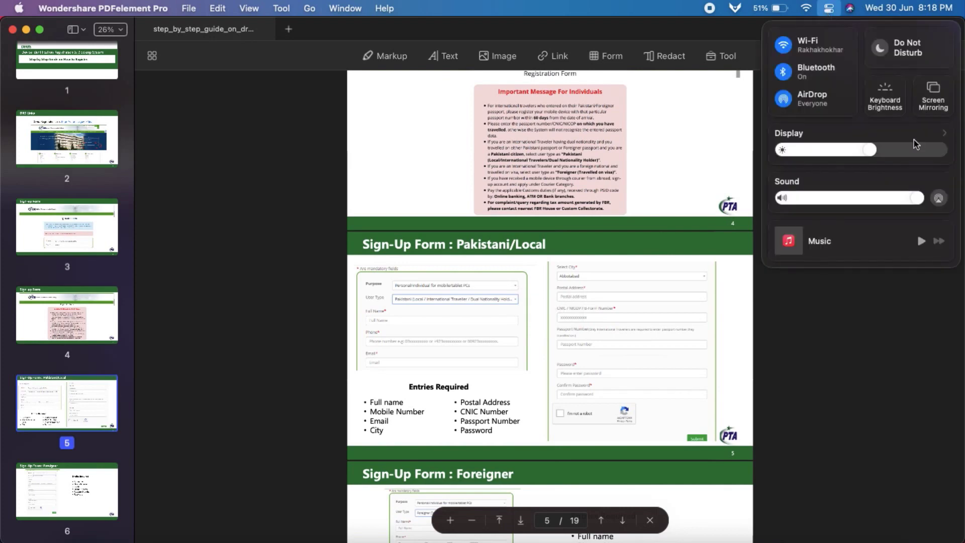
{"action": "left_click", "coordinate": [930, 139]}
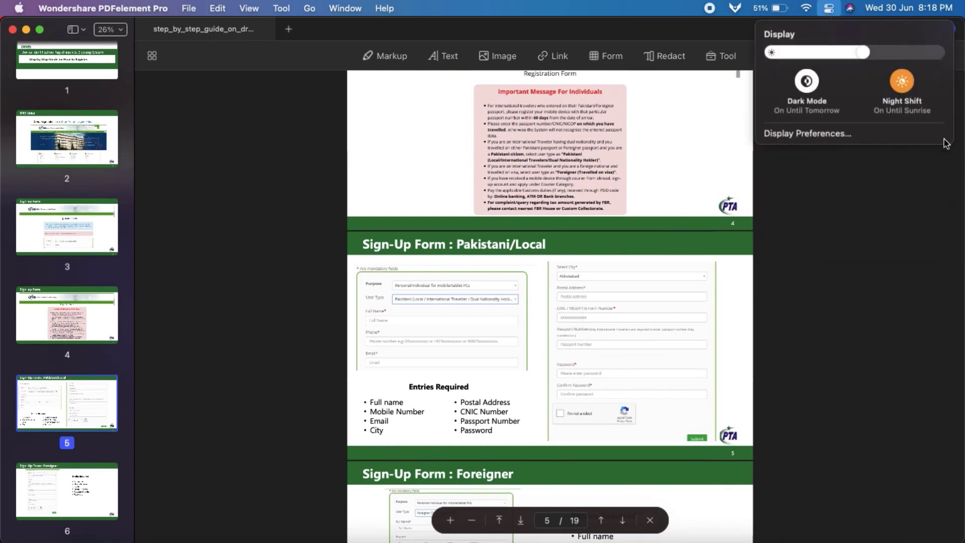
{"action": "left_click", "coordinate": [811, 83]}
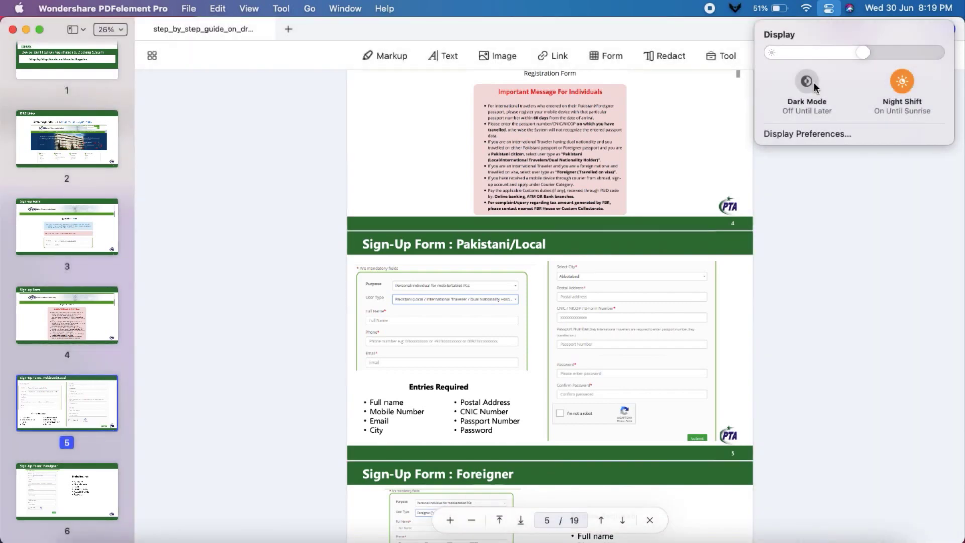
{"action": "left_click", "coordinate": [813, 82]}
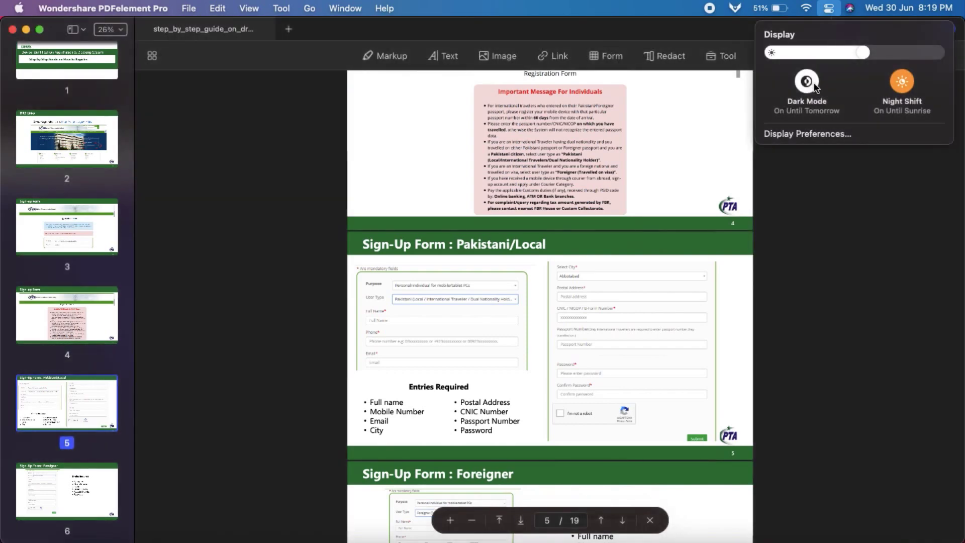
{"action": "left_click", "coordinate": [813, 82]}
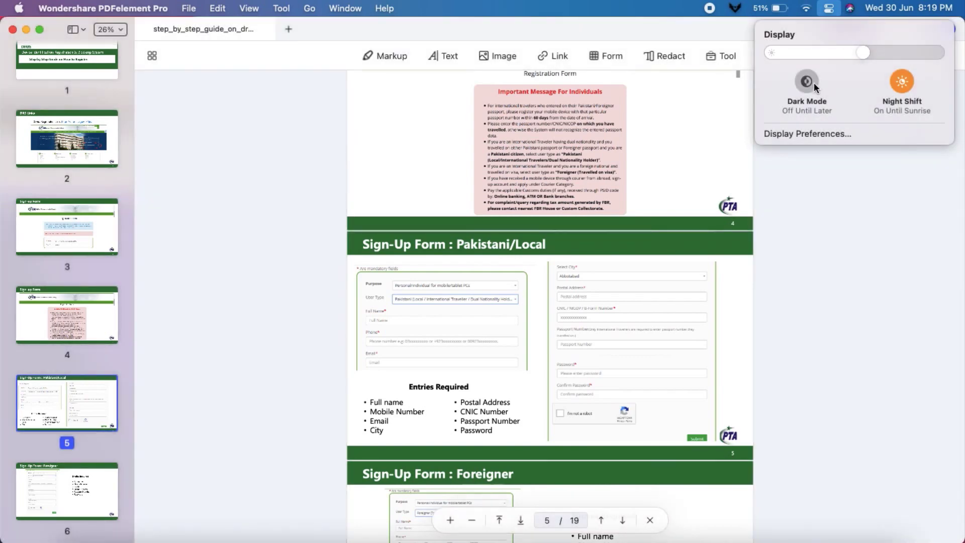
{"action": "left_click", "coordinate": [814, 83]}
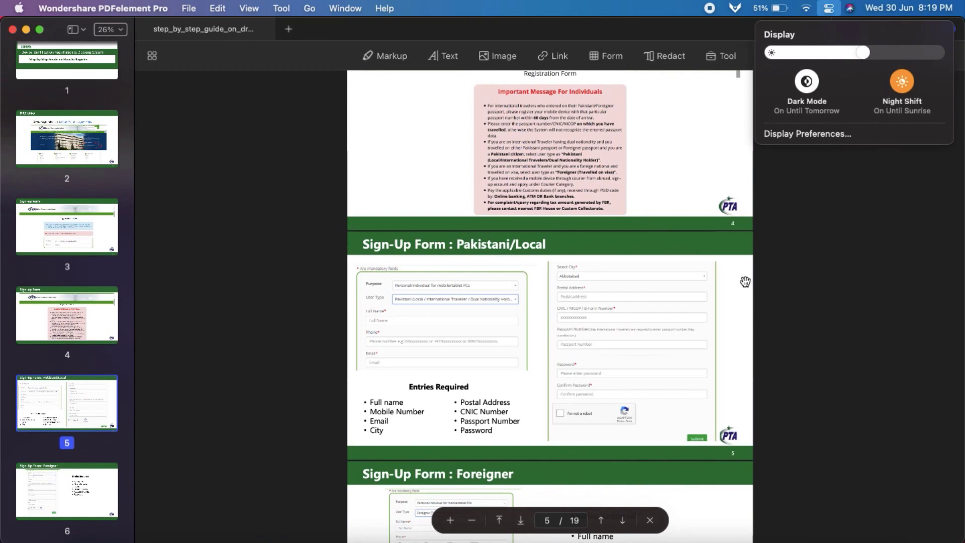
{"action": "left_click", "coordinate": [745, 282]}
- Scroll through the guide's later pages, settling on page 12, the OTP Message page
{"action": "scroll", "coordinate": [745, 282], "scroll_direction": "down", "scroll_amount": 15}
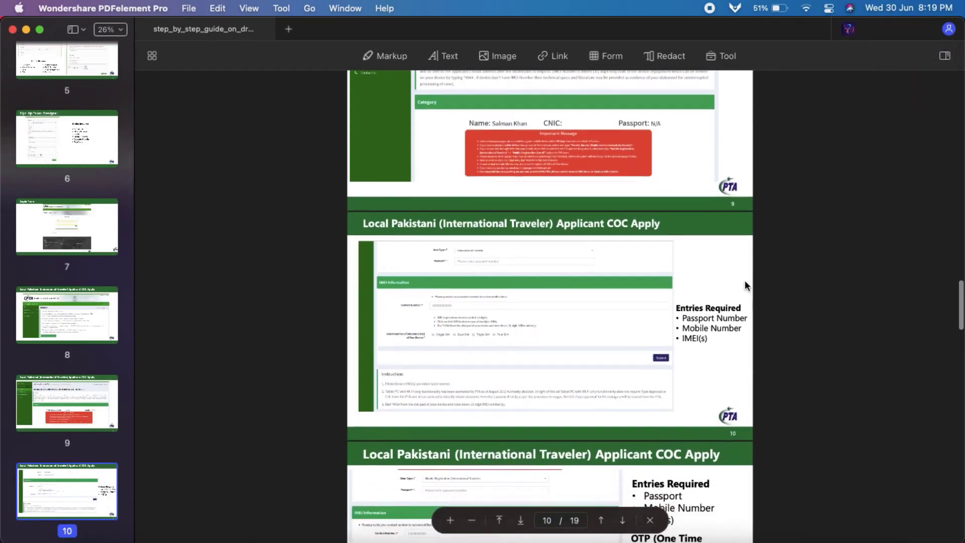
{"action": "scroll", "coordinate": [745, 284], "scroll_direction": "down", "scroll_amount": 12}
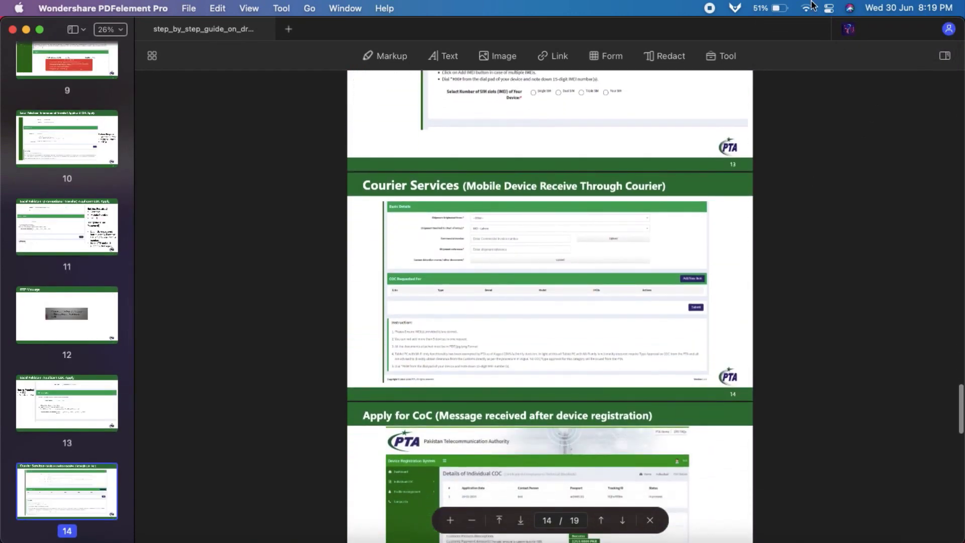
{"action": "scroll", "coordinate": [641, 117], "scroll_direction": "up", "scroll_amount": 6}
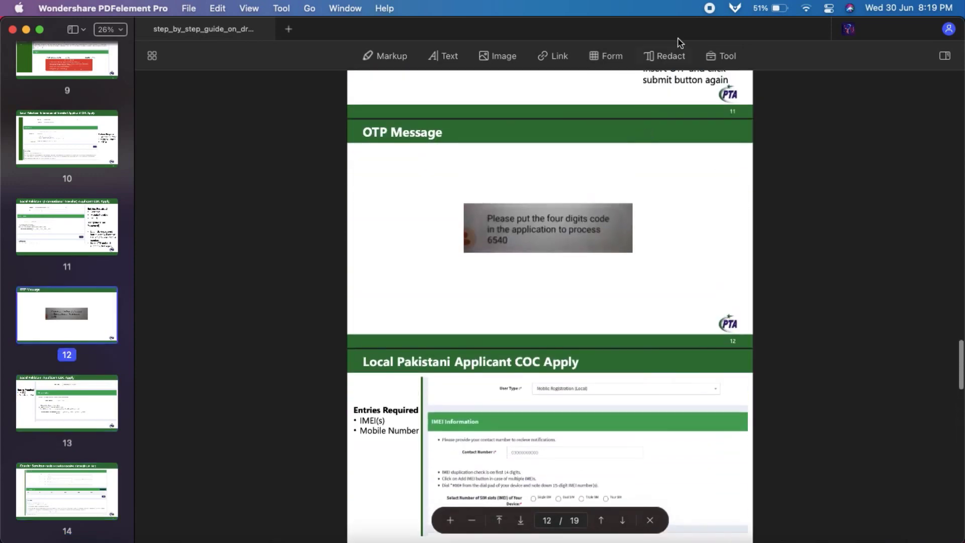